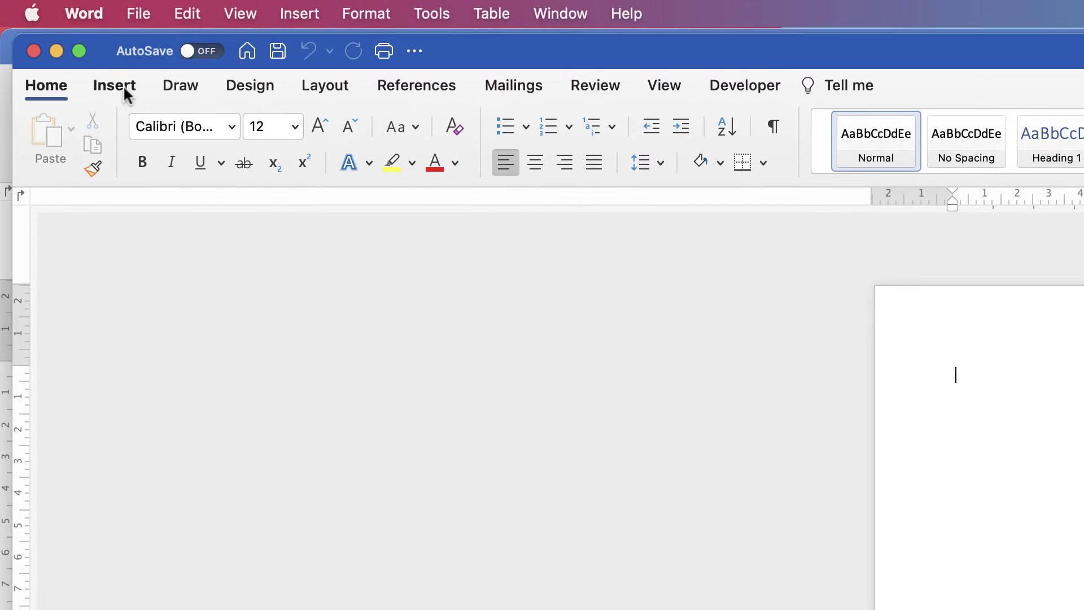
# Step: Insert a Rectangle shape from the Shapes gallery to cover the whole 29.85 × 20.96 cm page
pyautogui.click(124, 88)
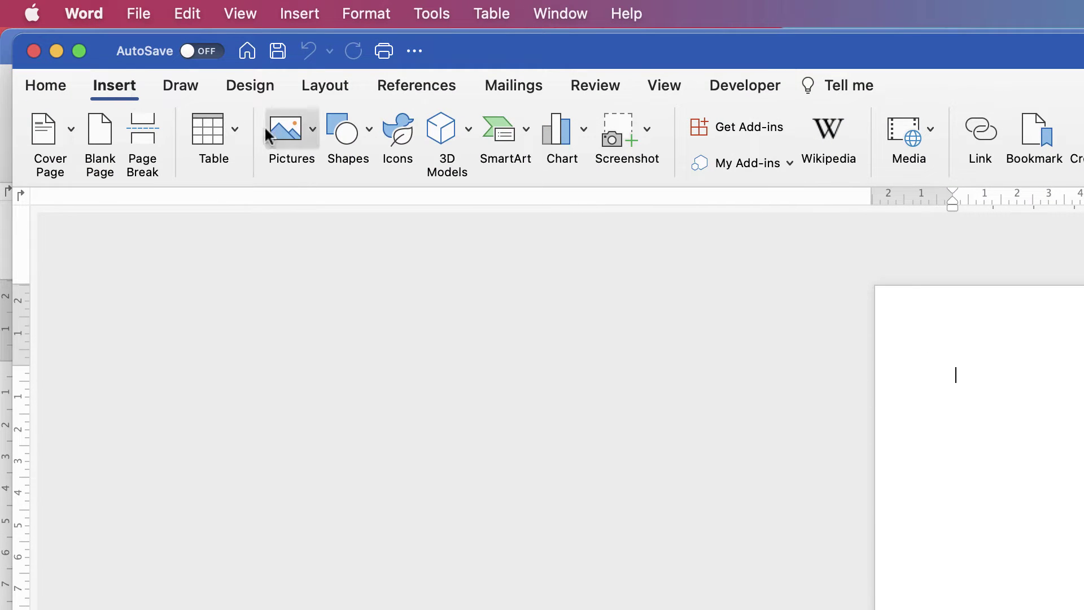
pyautogui.click(370, 137)
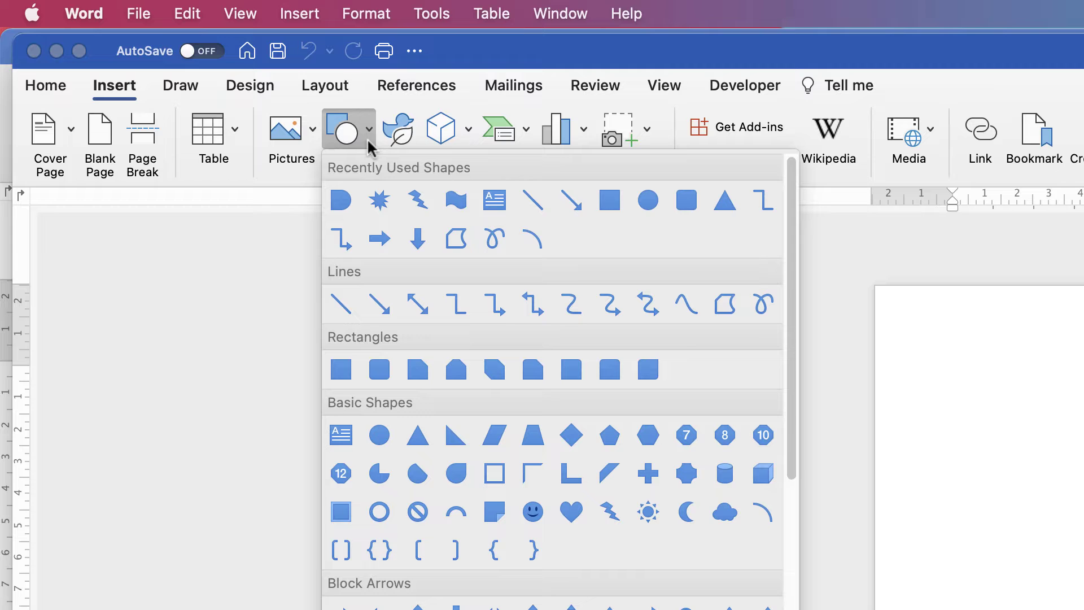
pyautogui.click(341, 370)
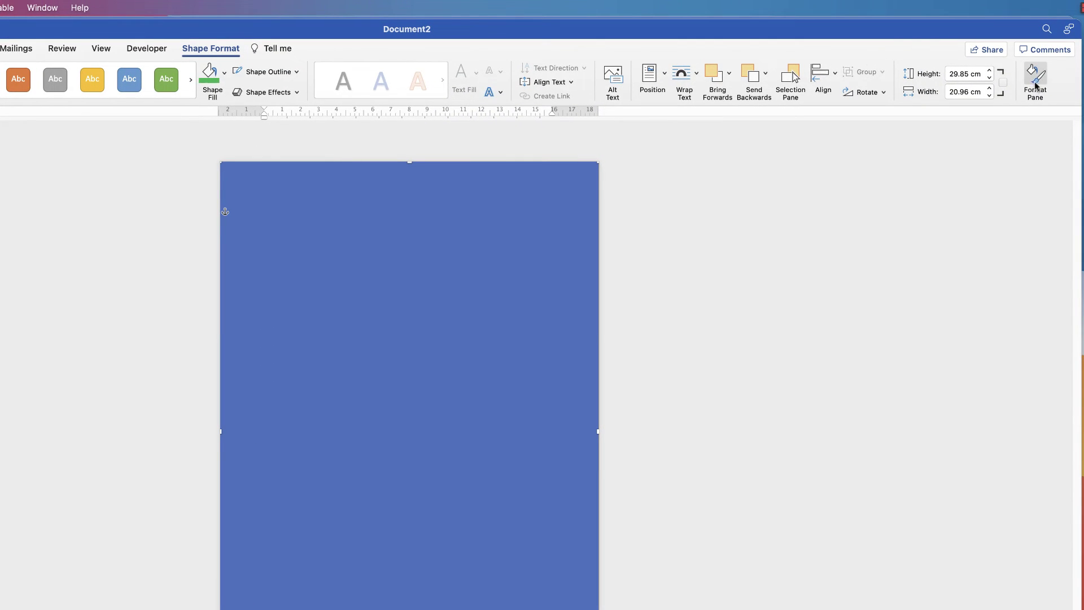
# Step: Fill the full-page rectangle with a solid orange chosen on the More Colours wheel
pyautogui.click(1035, 78)
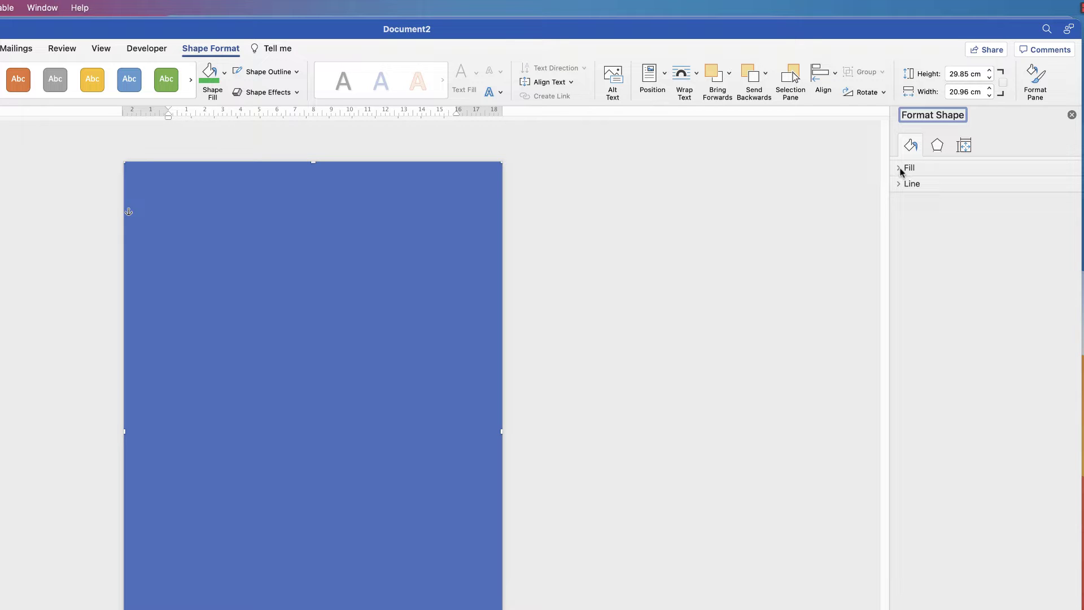
pyautogui.click(899, 171)
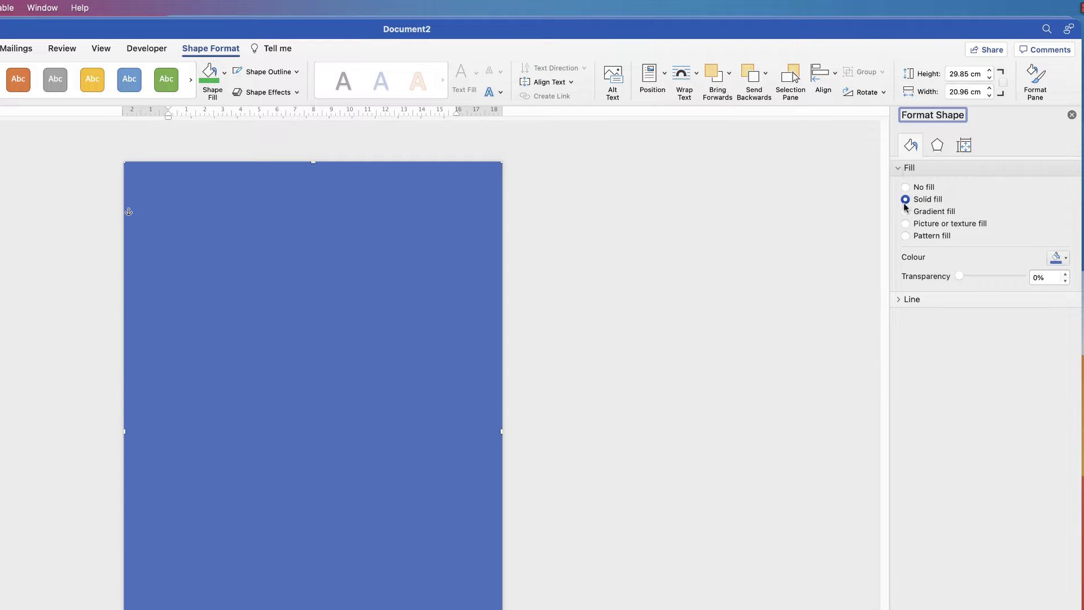
pyautogui.click(1066, 259)
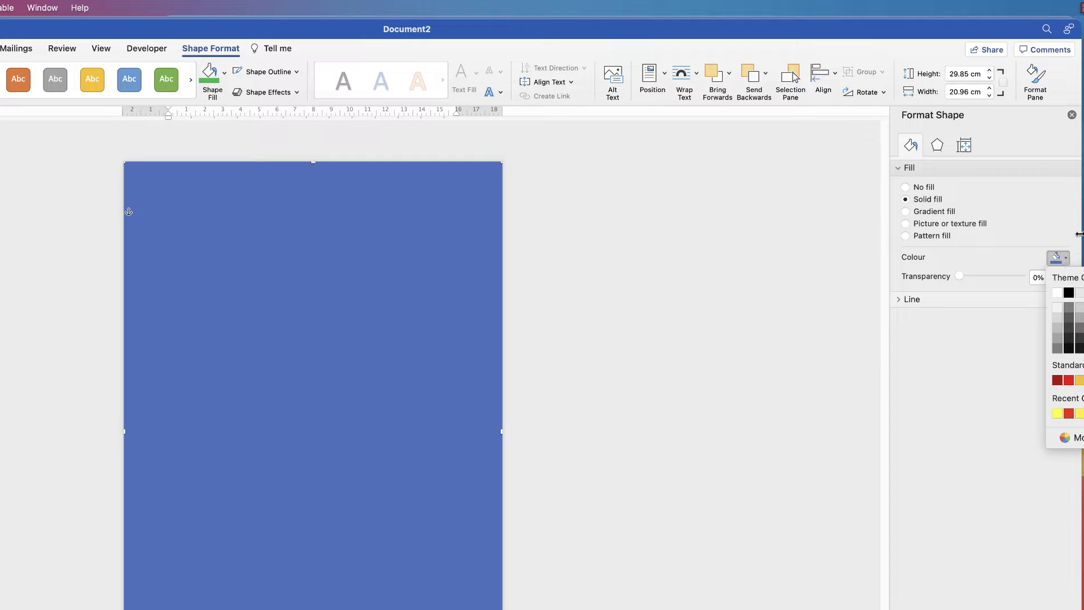
pyautogui.moveTo(1075, 234); pyautogui.dragTo(1002, 234)
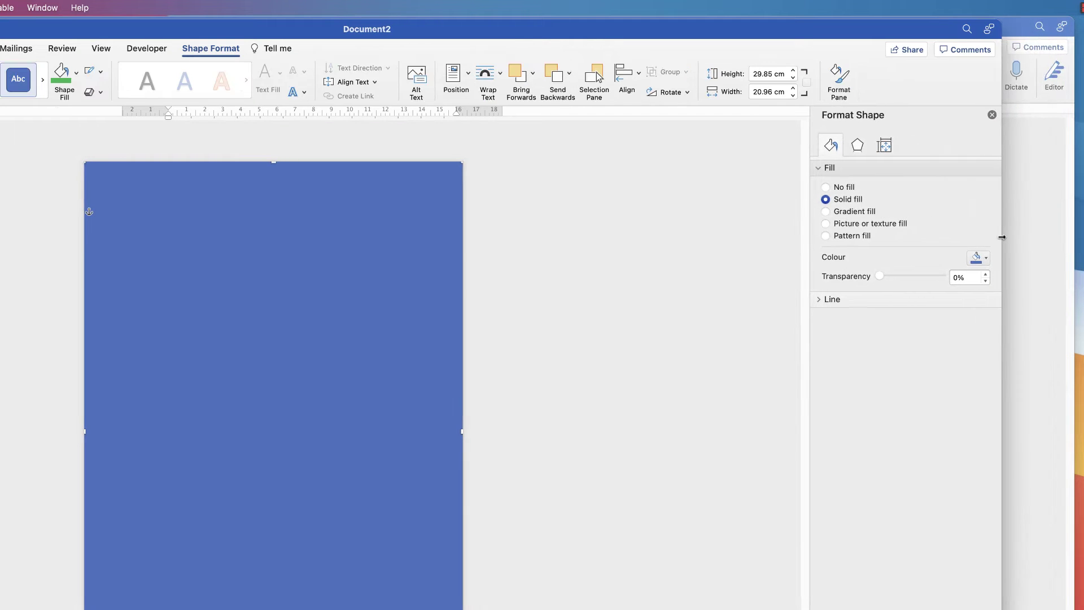
pyautogui.click(985, 258)
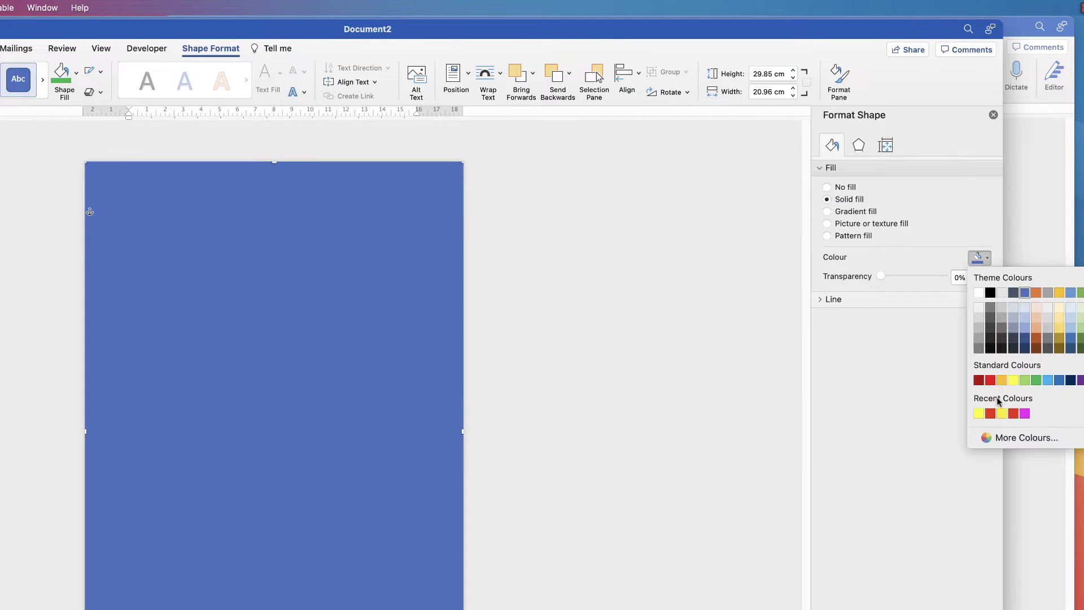
pyautogui.click(988, 438)
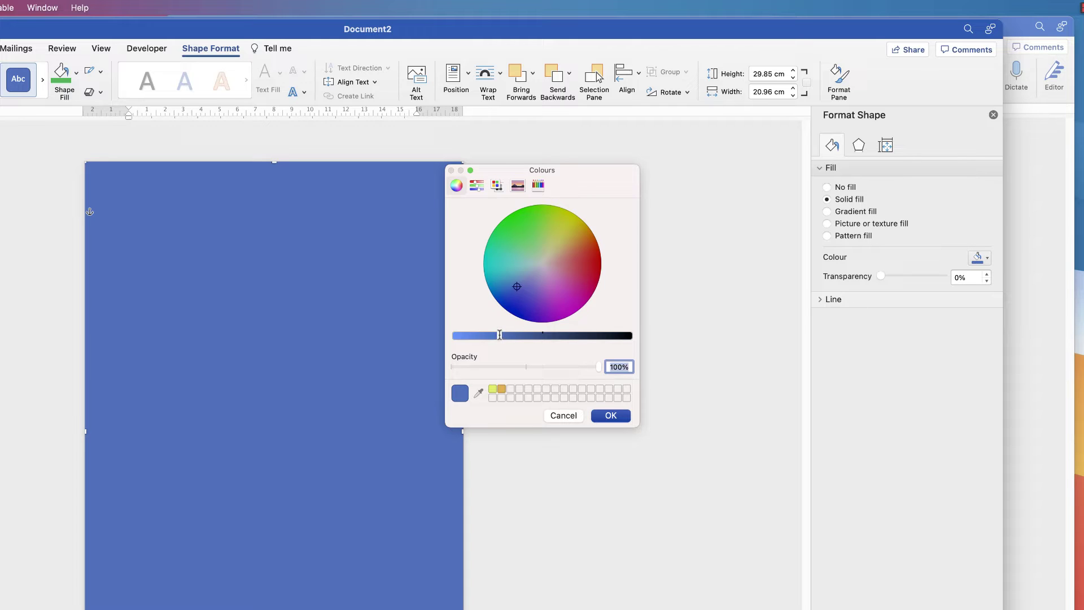
pyautogui.moveTo(499, 335); pyautogui.dragTo(443, 335)
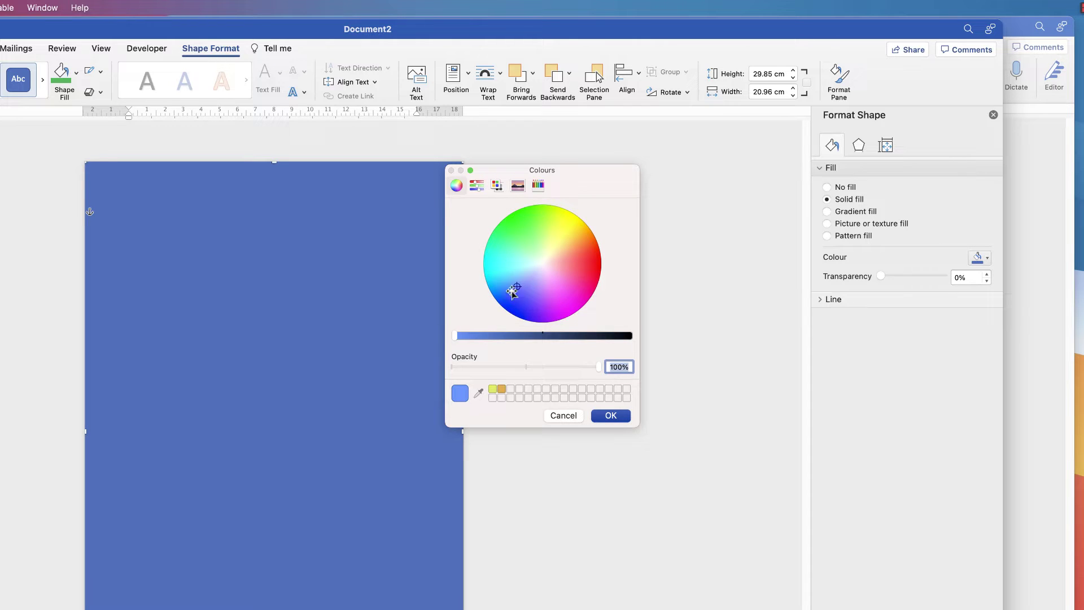
pyautogui.moveTo(512, 292); pyautogui.dragTo(594, 233)
pyautogui.click(611, 415)
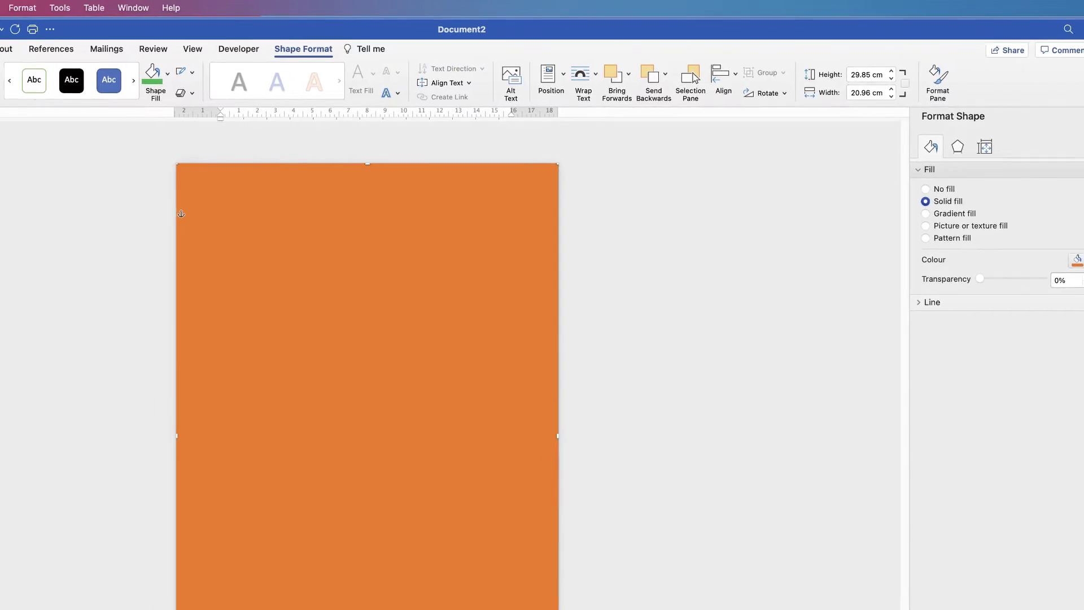
# Step: Insert an Oval shape and drag out a circle on the orange page
pyautogui.click(67, 50)
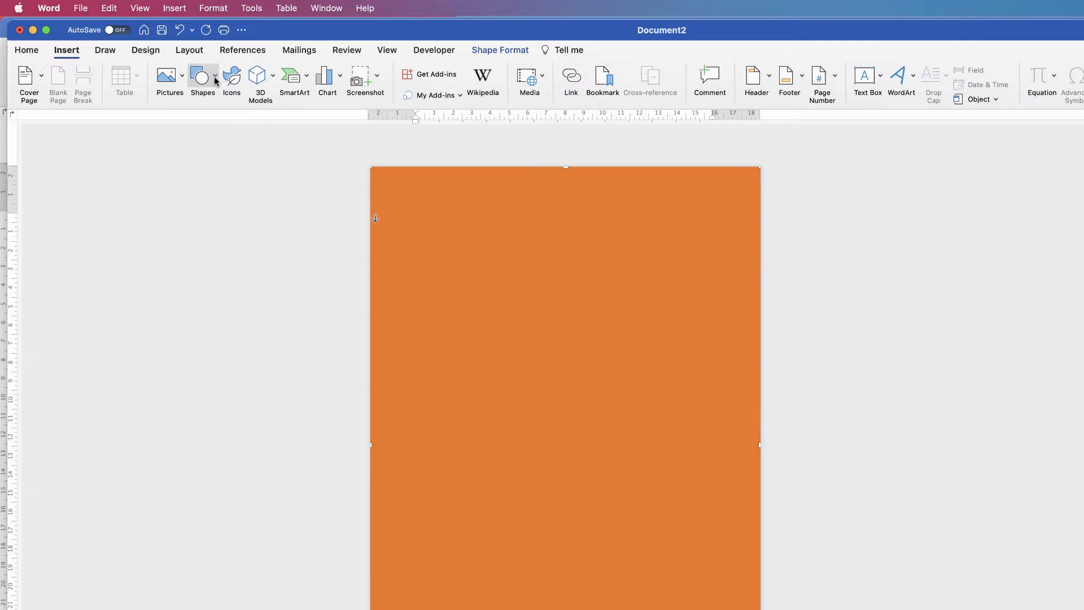
pyautogui.click(214, 80)
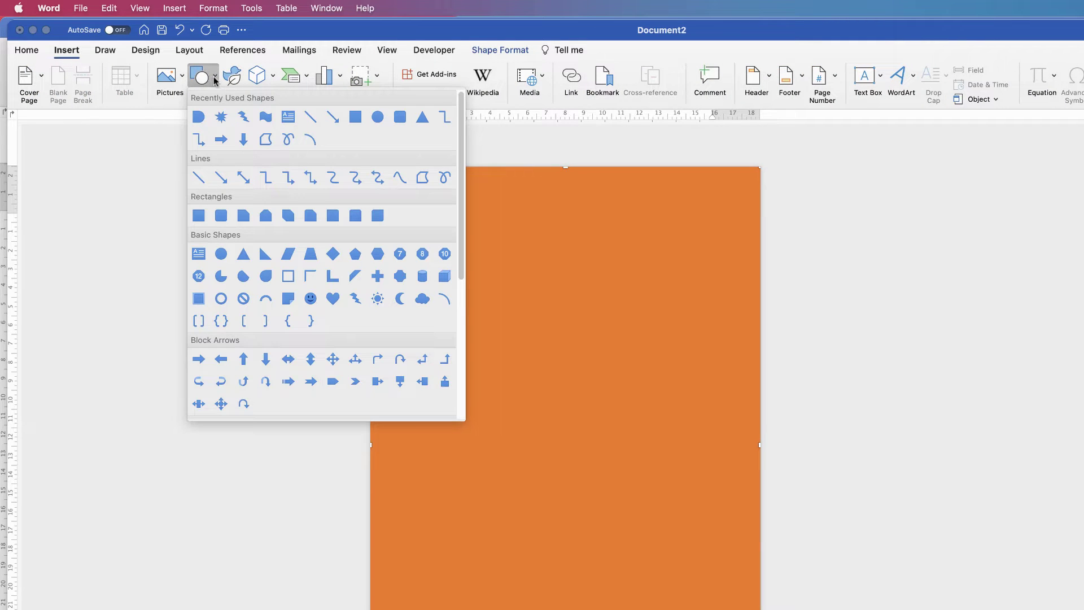
pyautogui.click(221, 253)
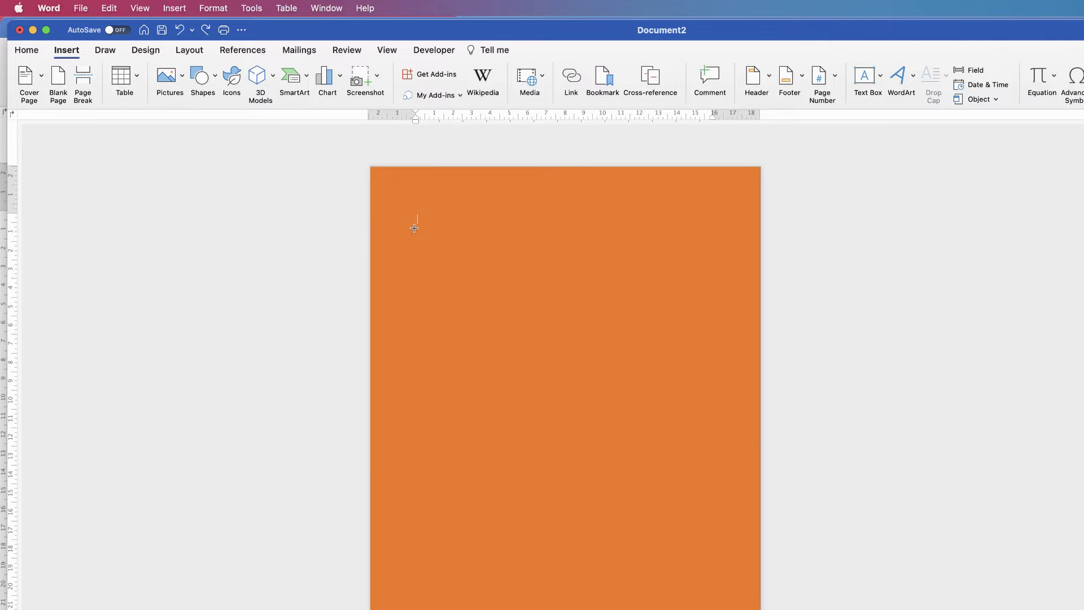
pyautogui.moveTo(413, 231); pyautogui.dragTo(678, 565)
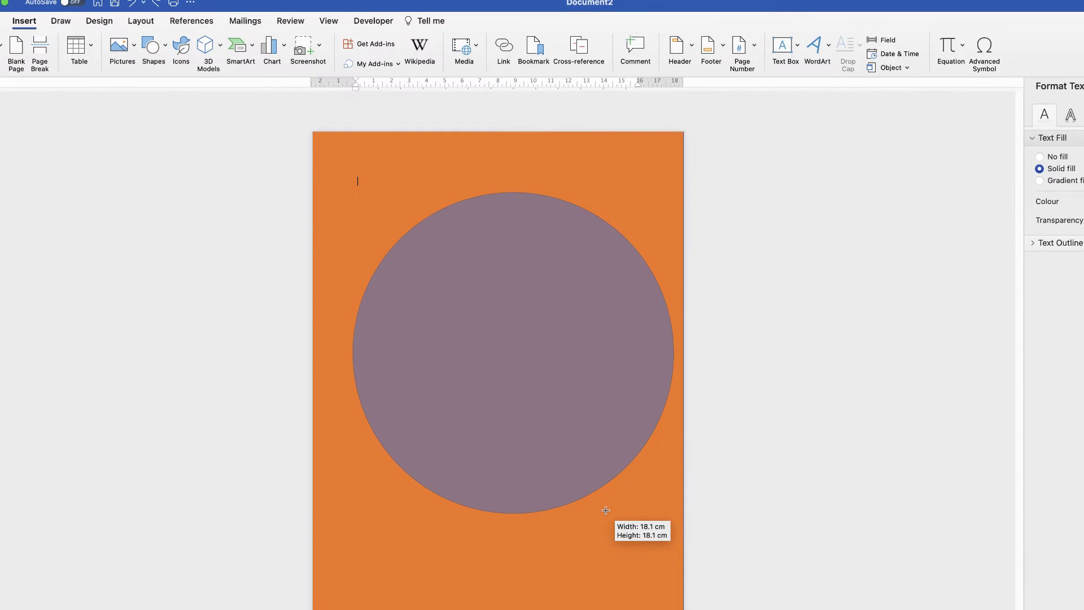
# Step: Resize and reposition the circle to about 19.05 × 18.84 cm near the page centre
pyautogui.moveTo(605, 511); pyautogui.dragTo(563, 442)
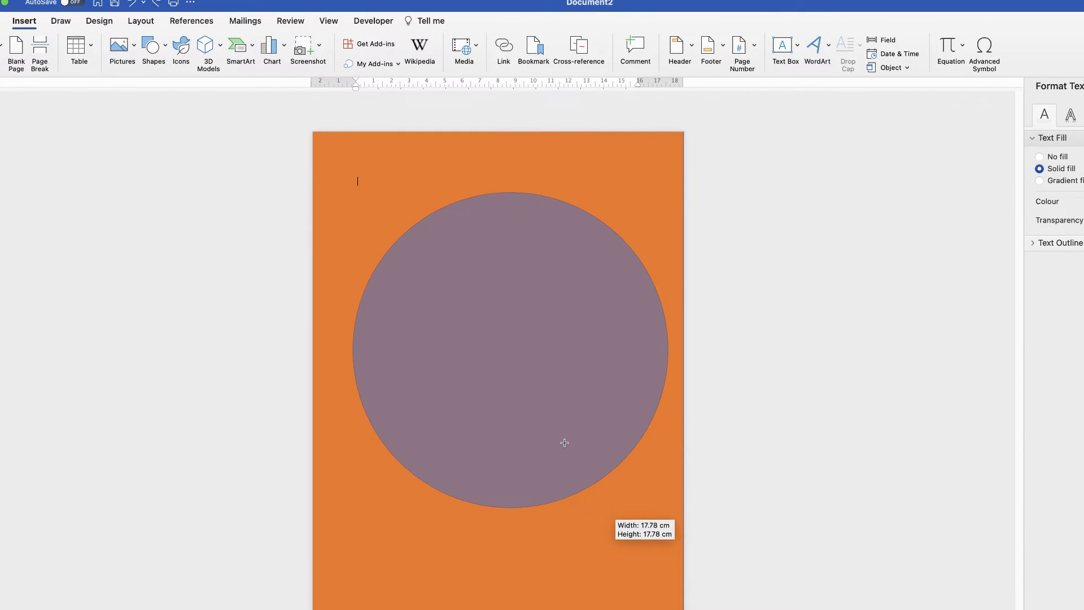
pyautogui.moveTo(501, 341); pyautogui.dragTo(490, 373)
pyautogui.moveTo(659, 540); pyautogui.dragTo(676, 564)
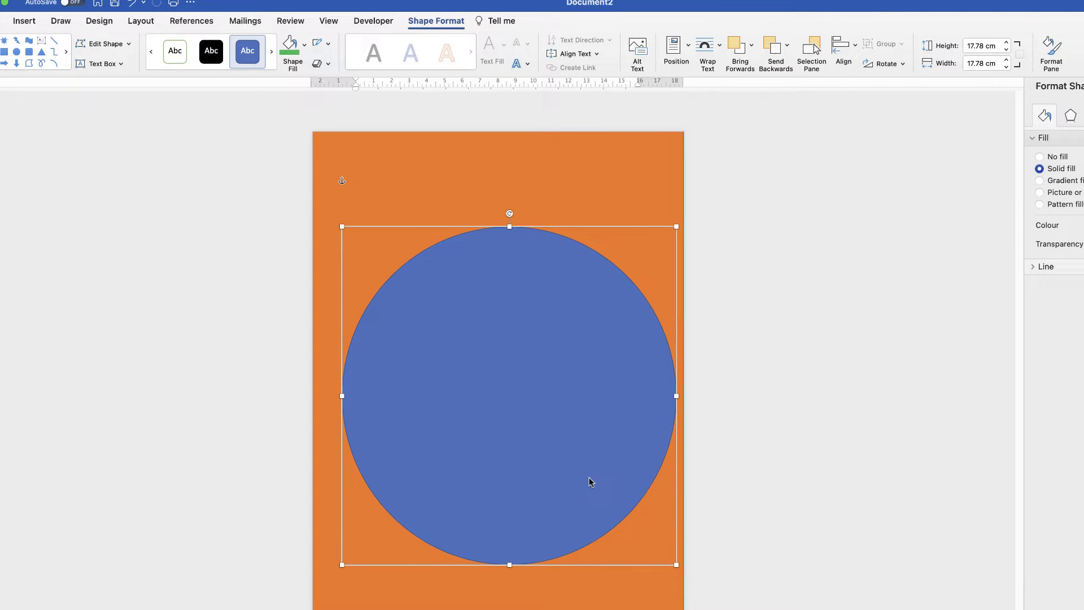
pyautogui.moveTo(544, 450); pyautogui.dragTo(534, 445)
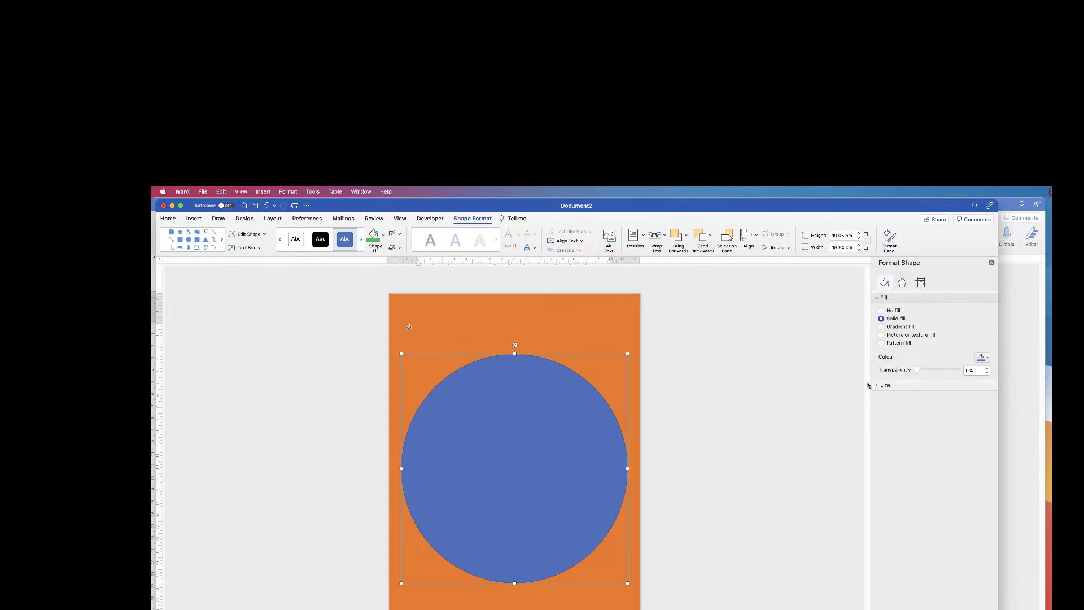
# Step: Give the circle a radial yellow-to-red gradient with the red stop at 68%
pyautogui.click(881, 327)
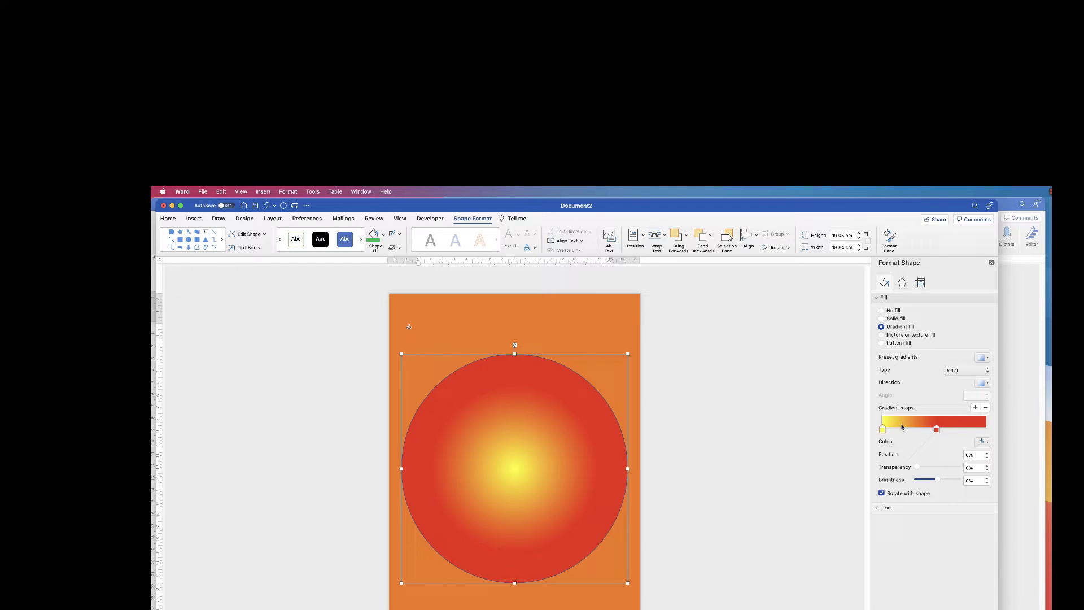
pyautogui.moveTo(938, 433)
pyautogui.mouseDown()
pyautogui.moveTo(920, 433)
pyautogui.moveTo(980, 433)
pyautogui.moveTo(874, 435)
pyautogui.moveTo(953, 433)
pyautogui.mouseUp()
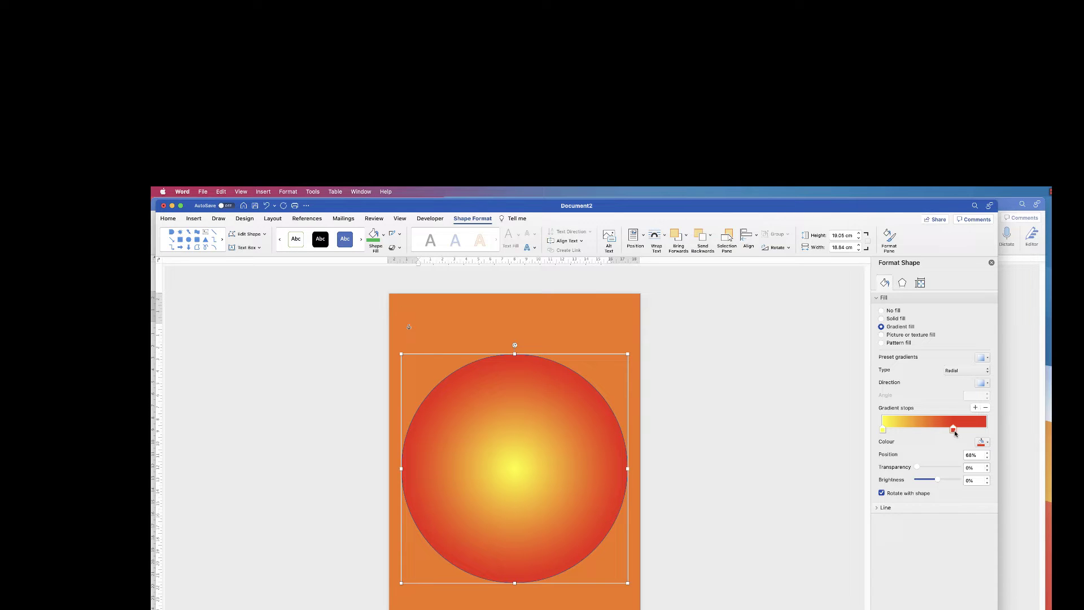
pyautogui.click(988, 444)
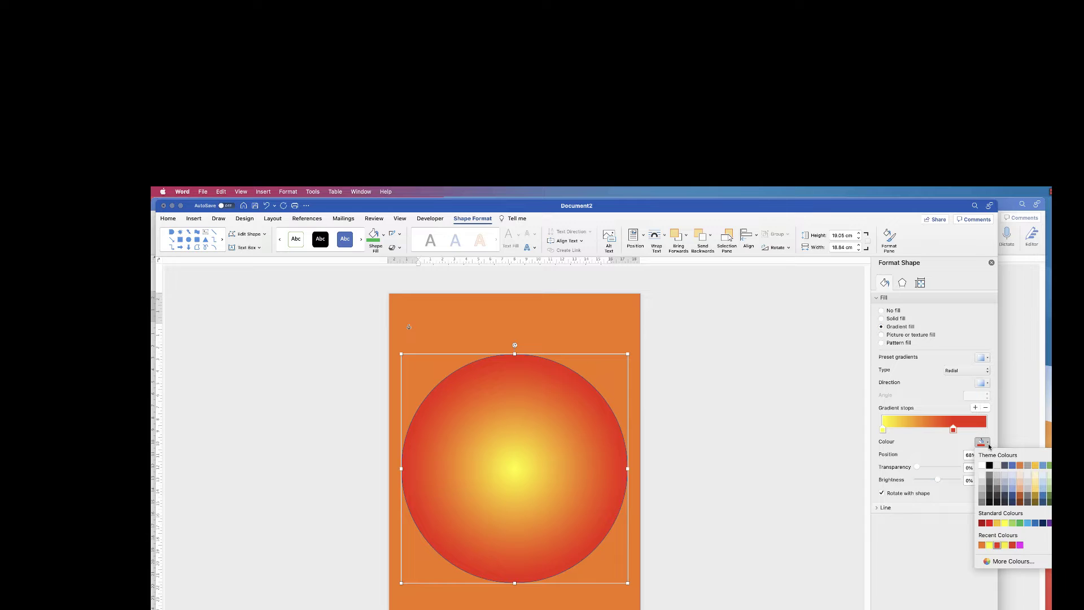
pyautogui.click(997, 561)
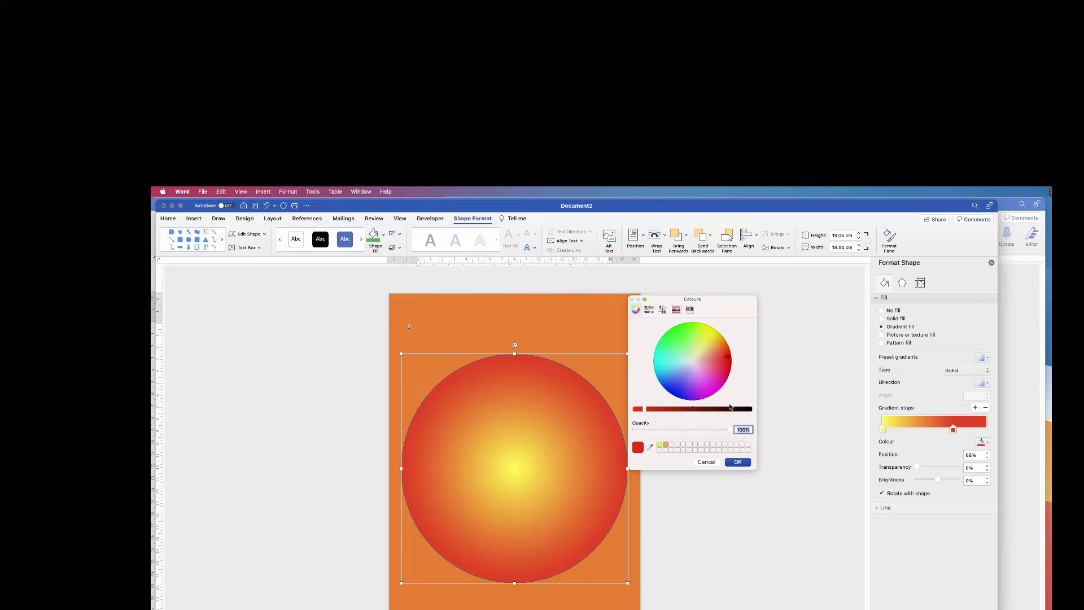
pyautogui.click(706, 461)
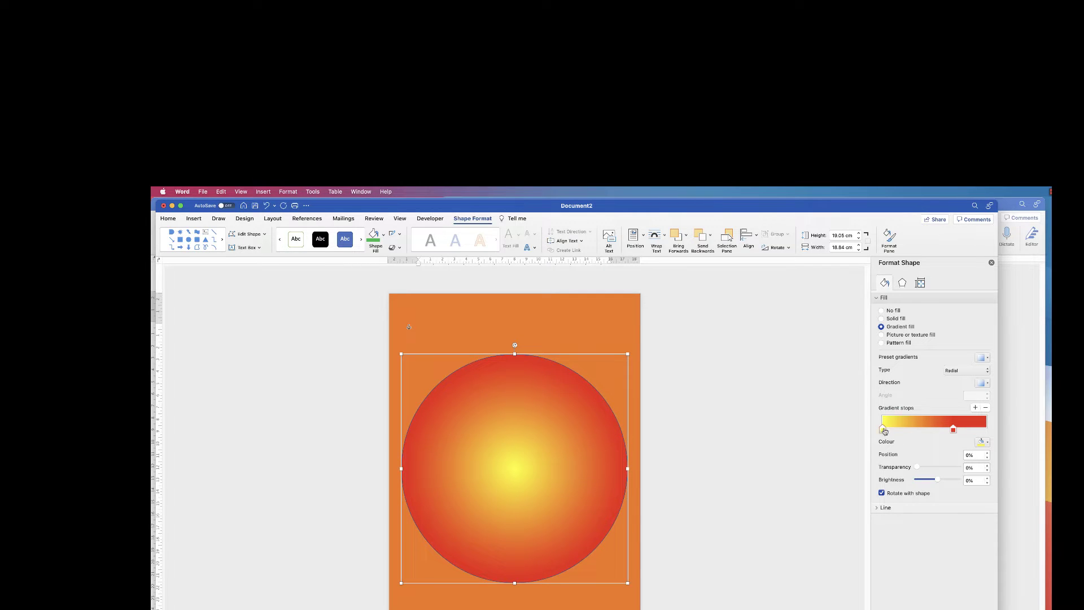
pyautogui.click(986, 442)
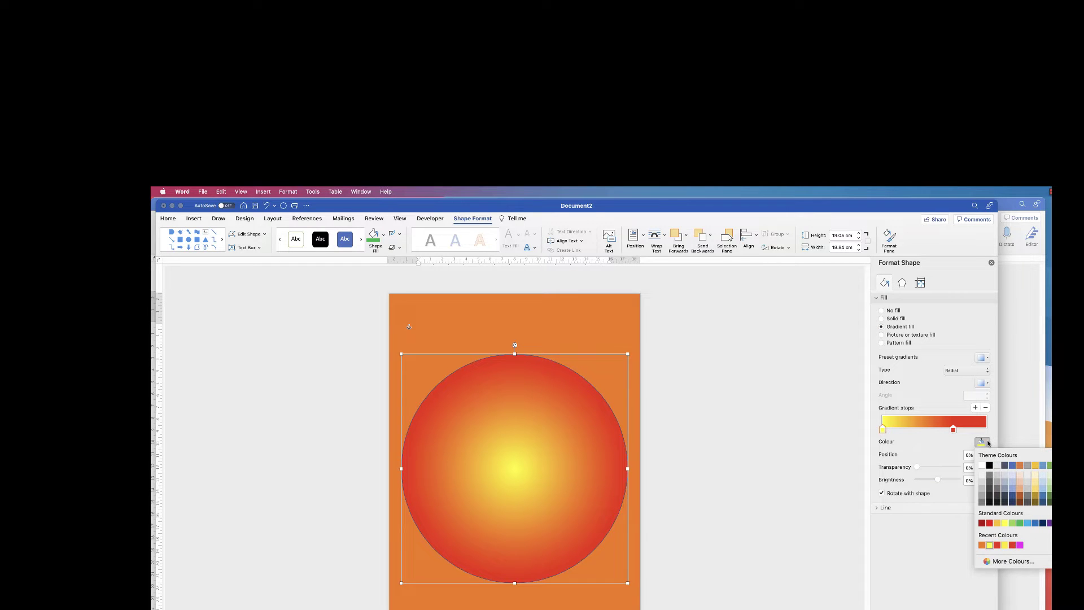
pyautogui.click(987, 442)
pyautogui.moveTo(953, 430)
pyautogui.mouseDown()
pyautogui.moveTo(939, 430)
pyautogui.moveTo(965, 433)
pyautogui.moveTo(954, 432)
pyautogui.mouseUp()
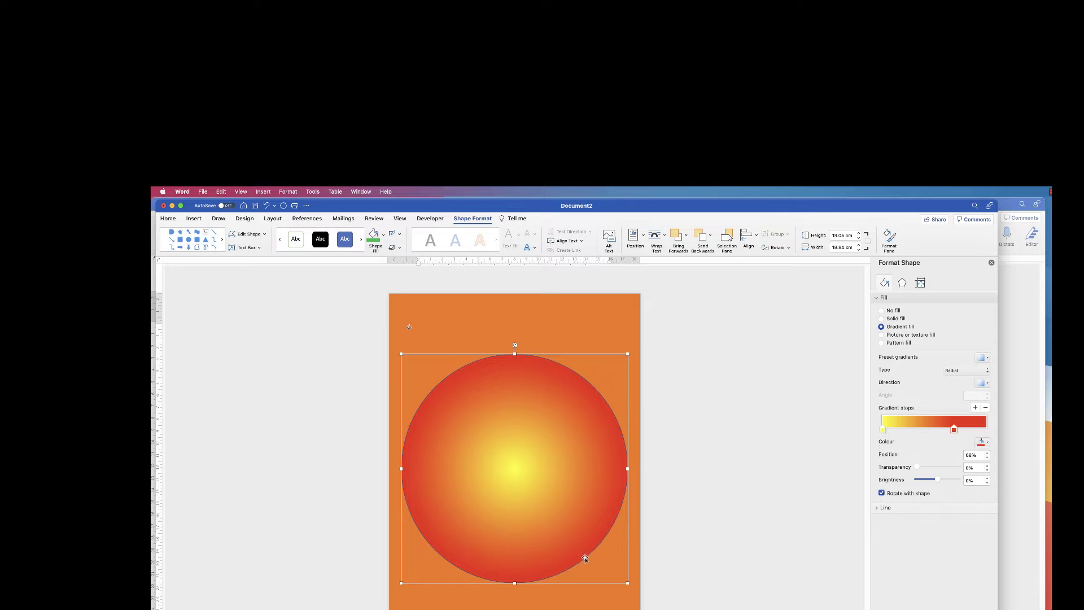
# Step: Set the circle's outline to No line
pyautogui.moveTo(585, 559); pyautogui.dragTo(592, 552)
pyautogui.moveTo(601, 510); pyautogui.dragTo(595, 516)
pyautogui.click(876, 508)
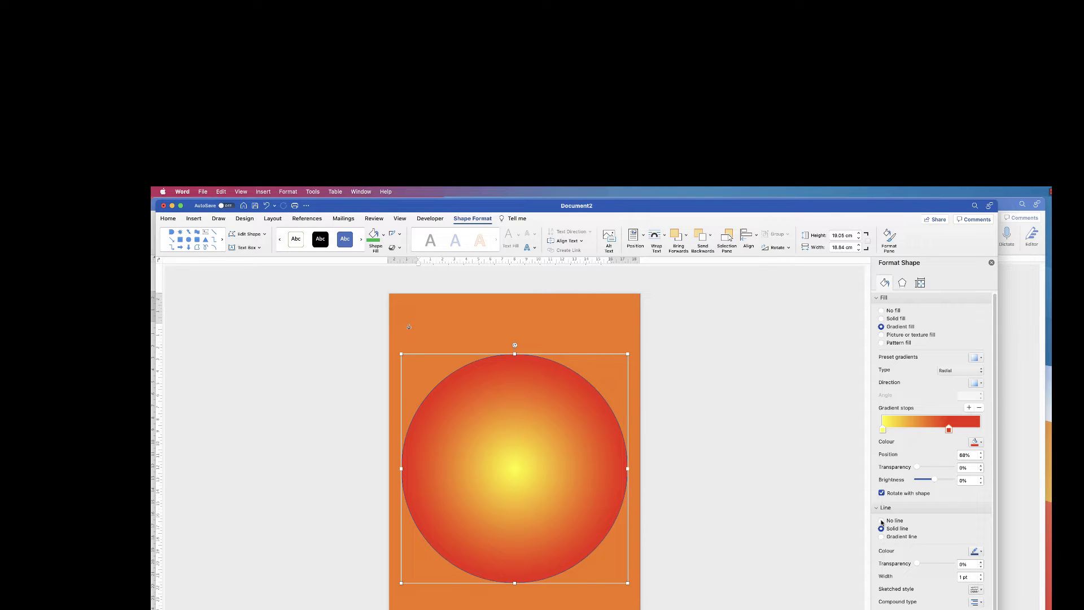
pyautogui.click(881, 521)
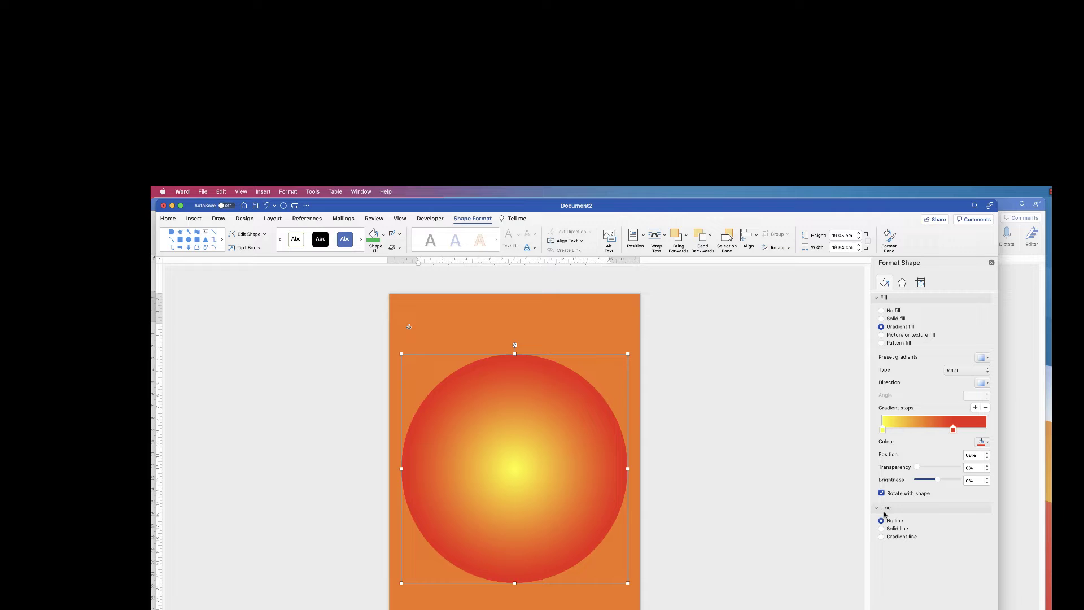
# Step: Recolour the background rectangle with the red sampled by eyedropper from the circle's edge
pyautogui.click(616, 312)
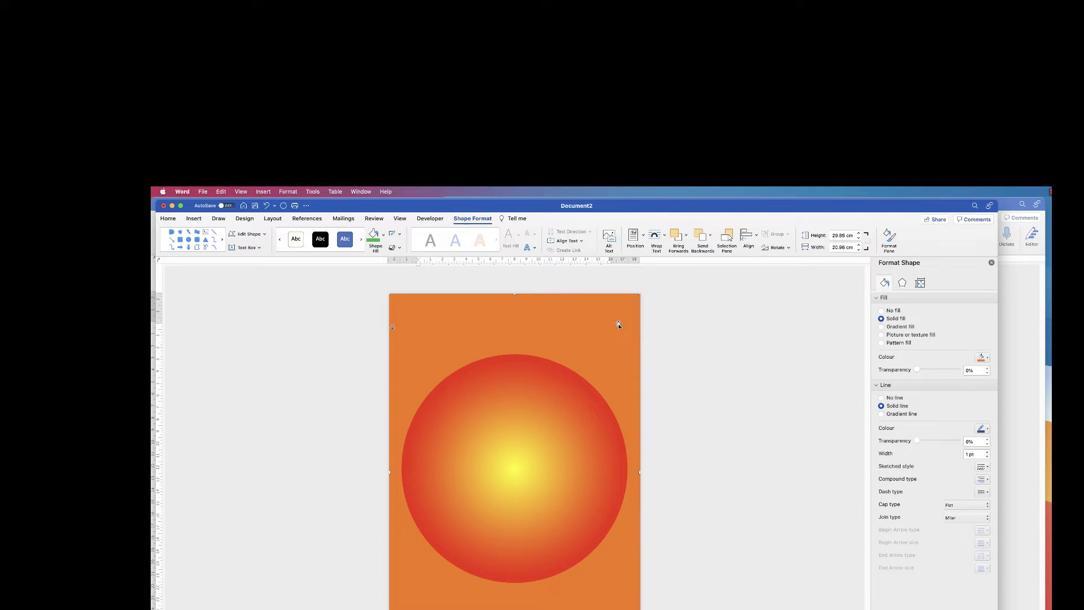
pyautogui.click(988, 359)
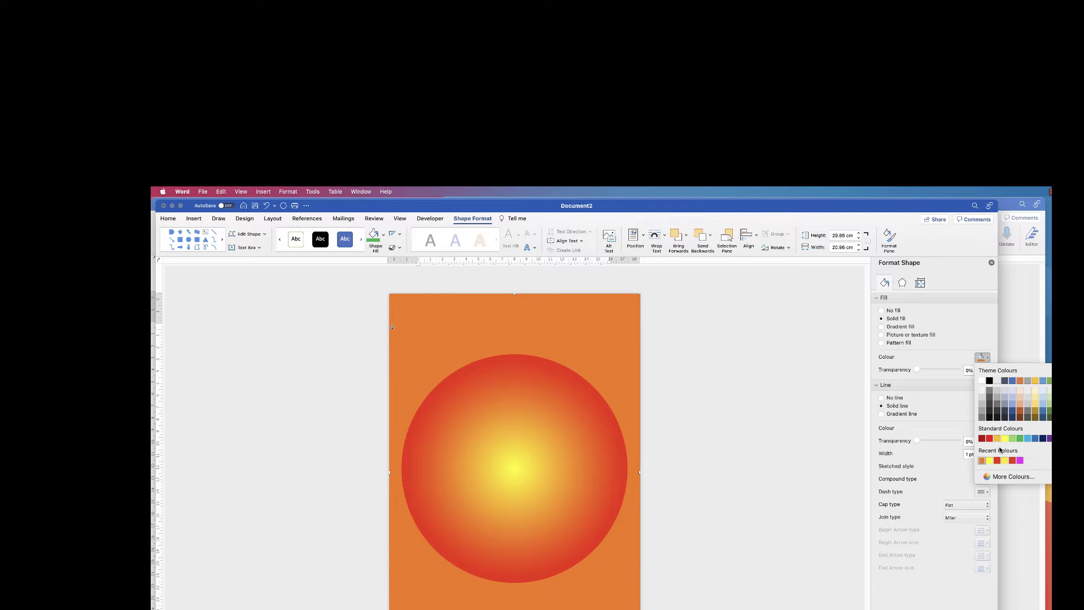
pyautogui.click(987, 477)
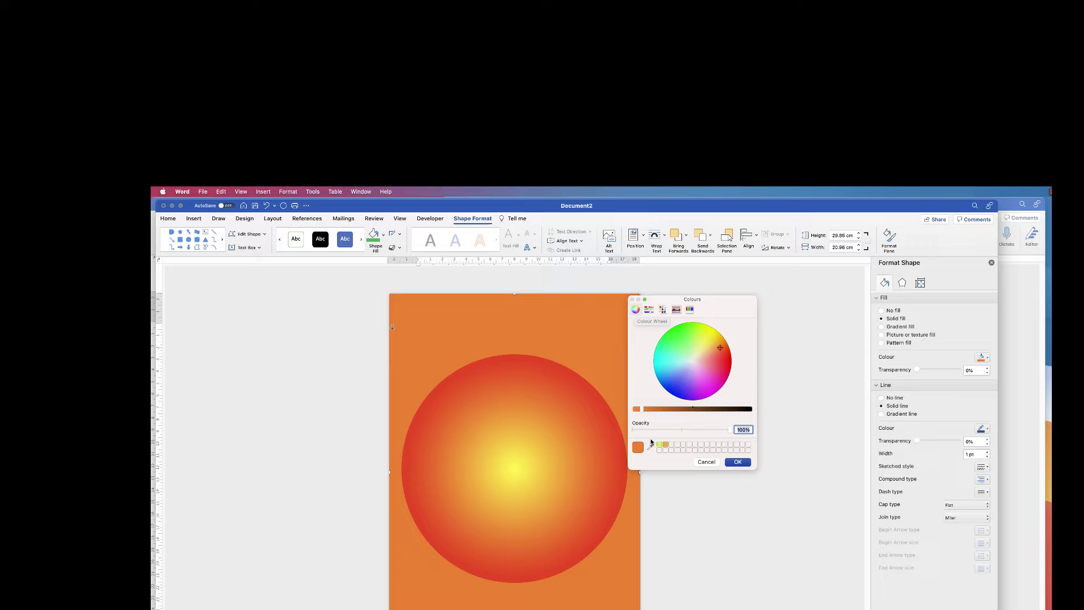
pyautogui.click(650, 446)
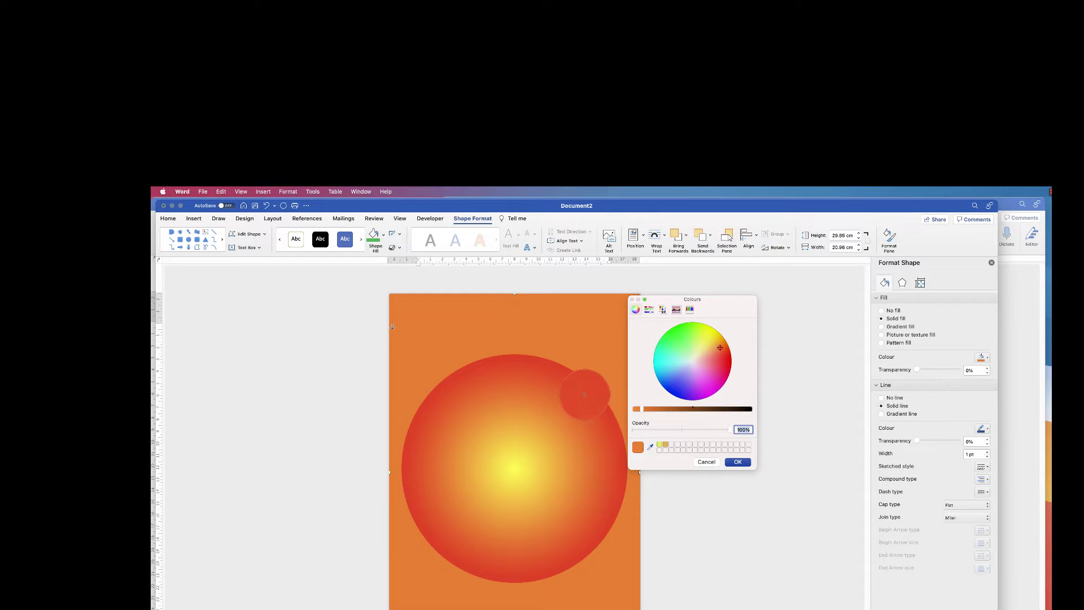
pyautogui.click(586, 389)
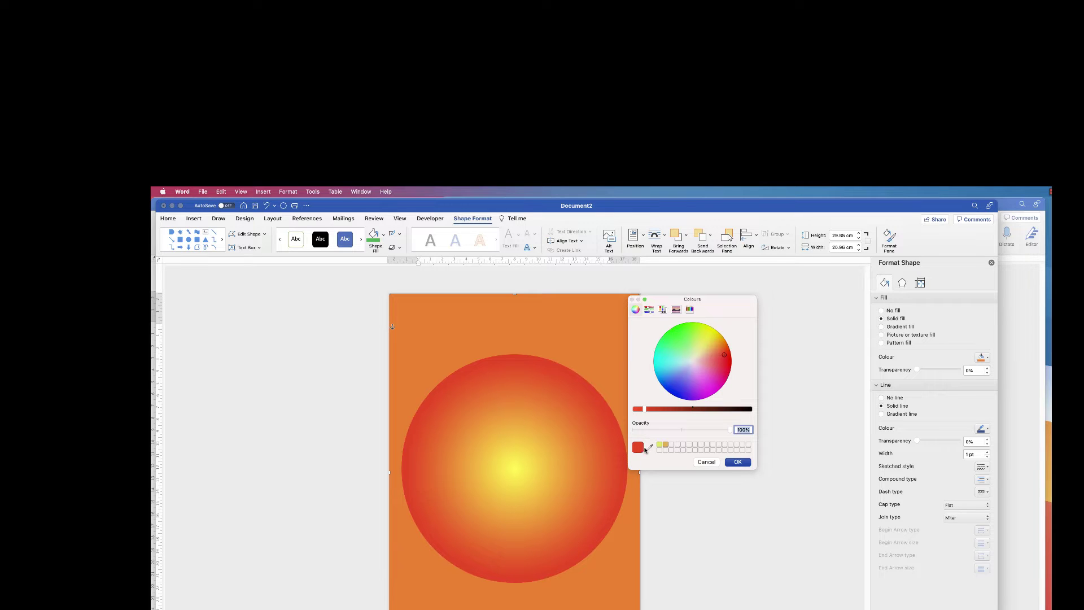
pyautogui.click(737, 462)
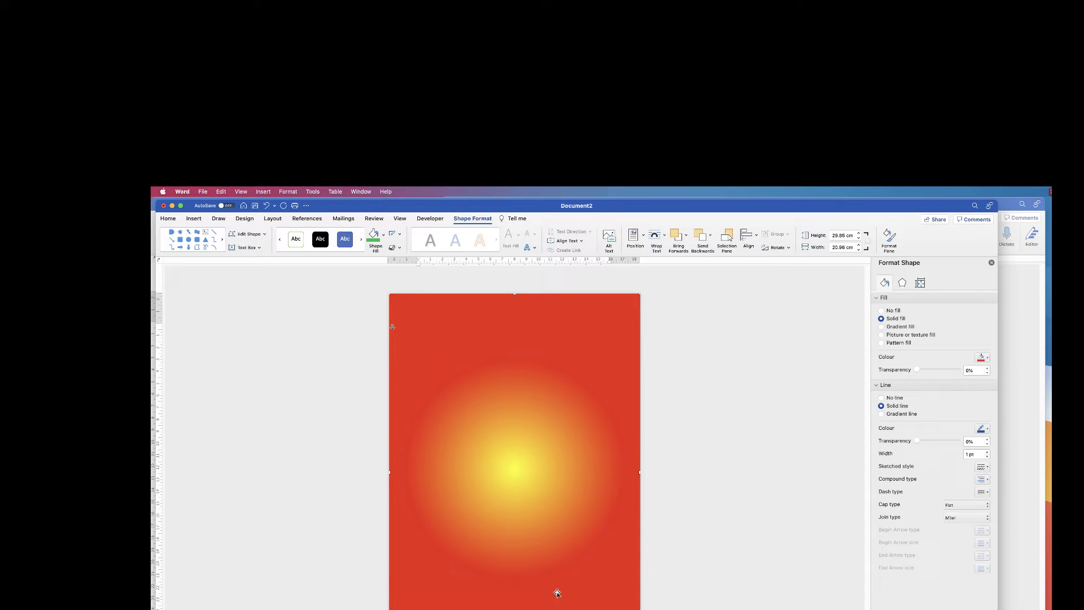
pyautogui.click(676, 512)
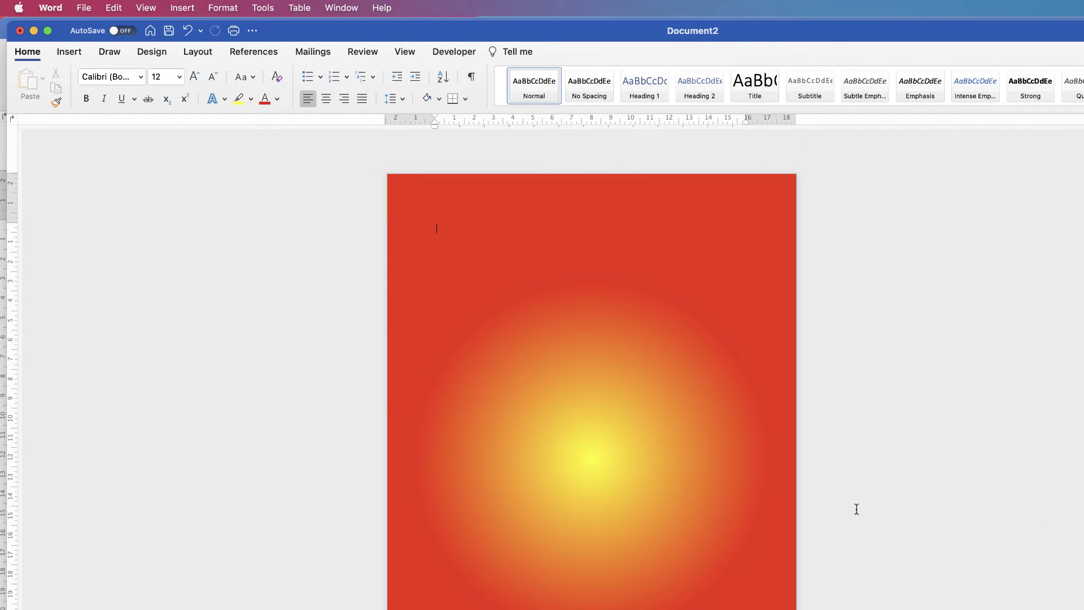
# Step: Draw a horizontal text box across the middle of the page containing 'Happy'
pyautogui.click(69, 52)
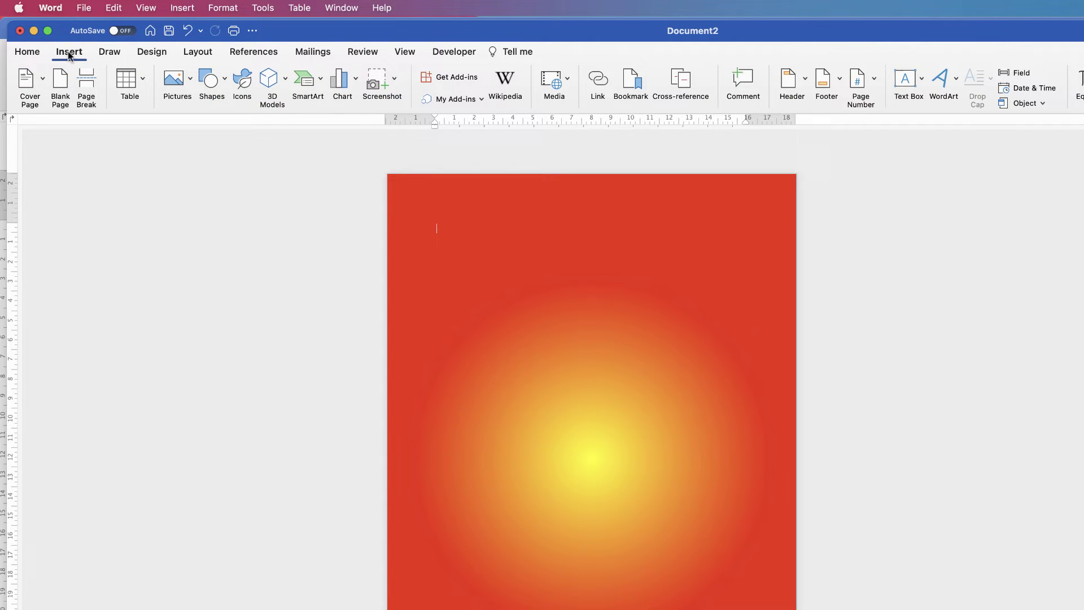
pyautogui.click(922, 79)
pyautogui.click(946, 103)
pyautogui.moveTo(423, 346); pyautogui.dragTo(737, 537)
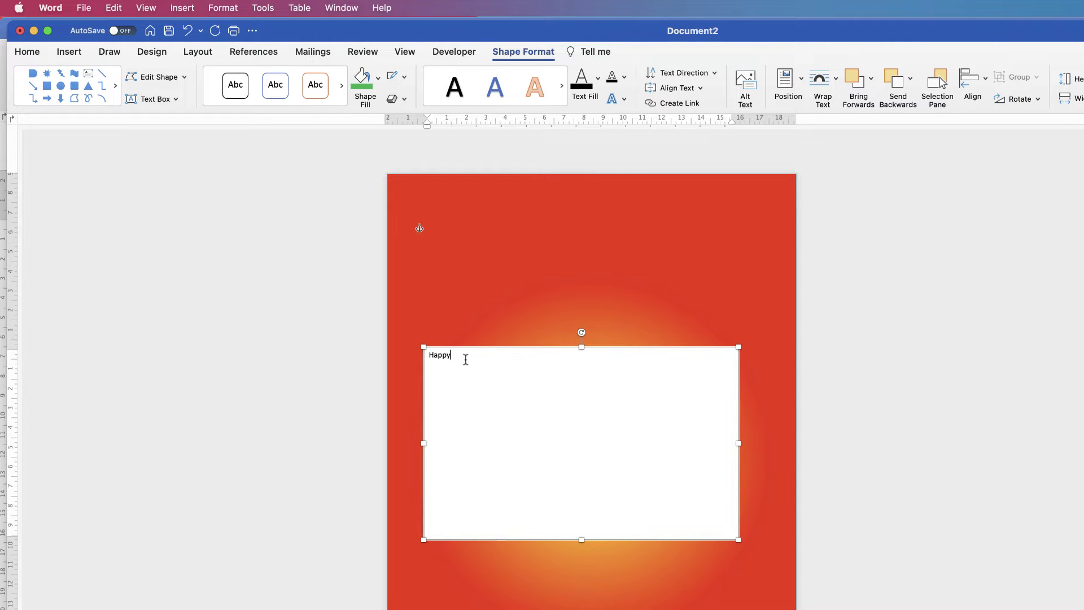
pyautogui.moveTo(453, 356); pyautogui.dragTo(428, 356)
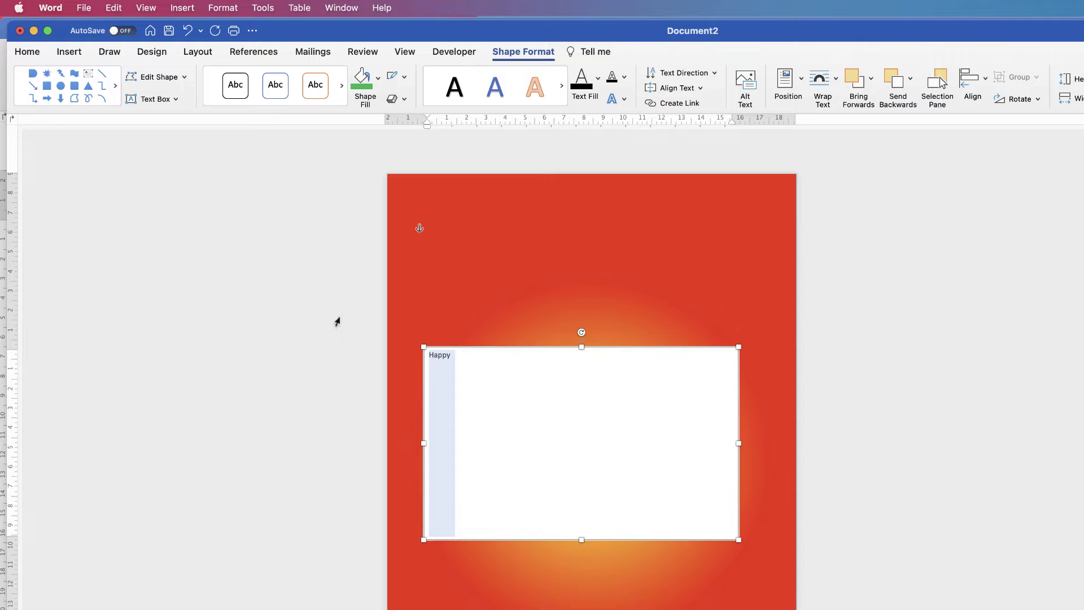
# Step: Apply the Karnevale font to the word Happy
pyautogui.doubleClick(30, 54)
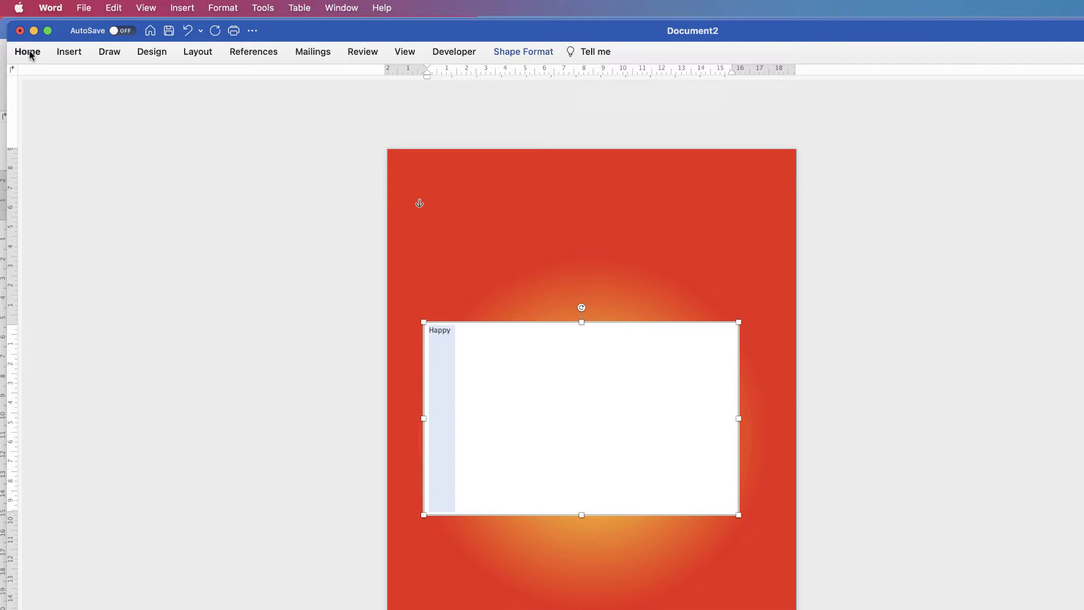
pyautogui.click(30, 53)
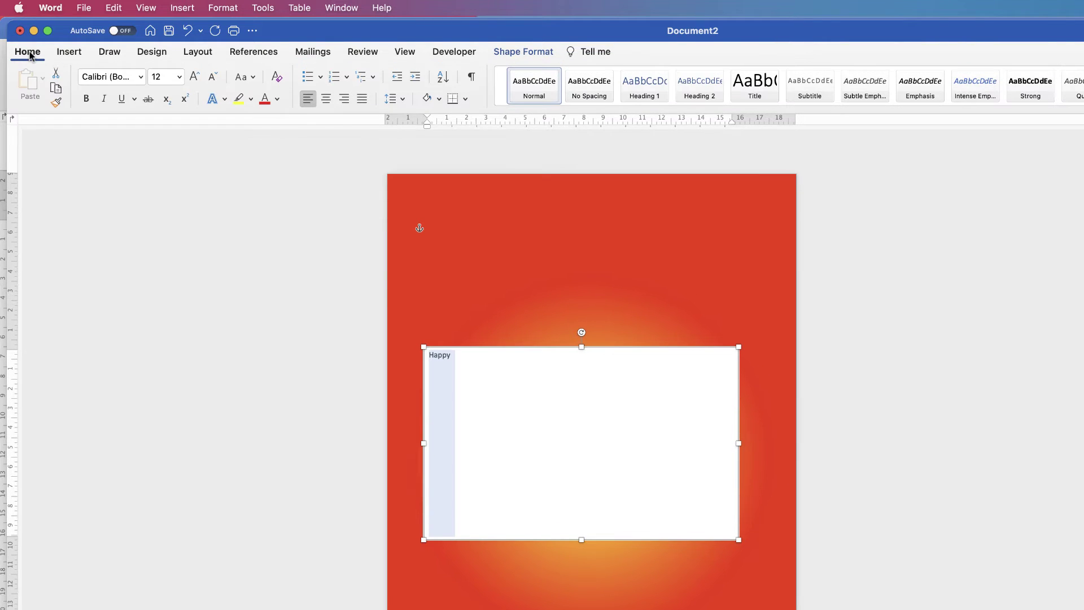
pyautogui.click(140, 76)
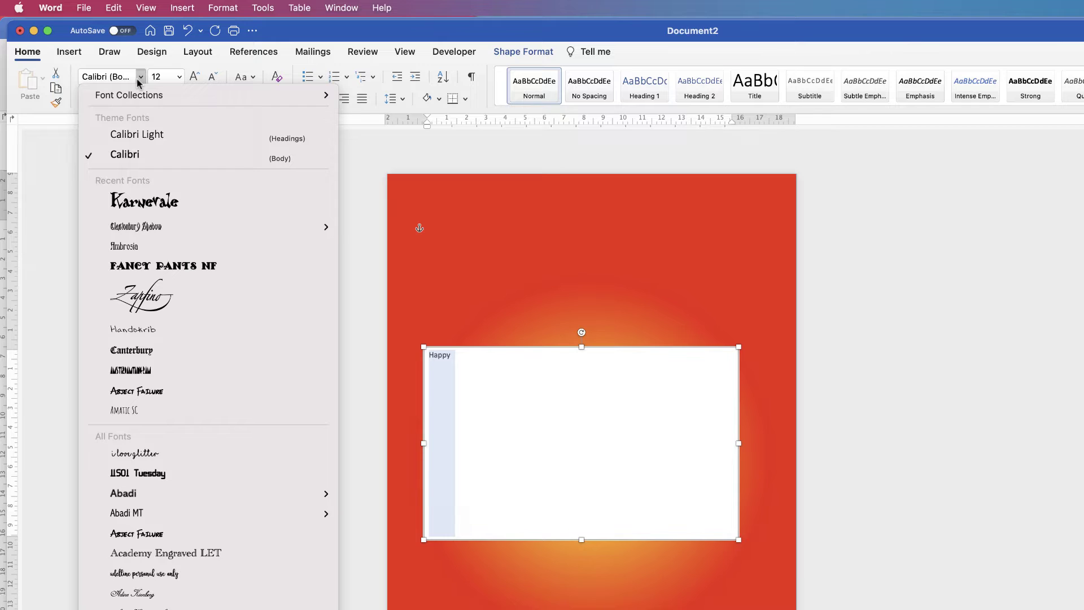
pyautogui.click(143, 205)
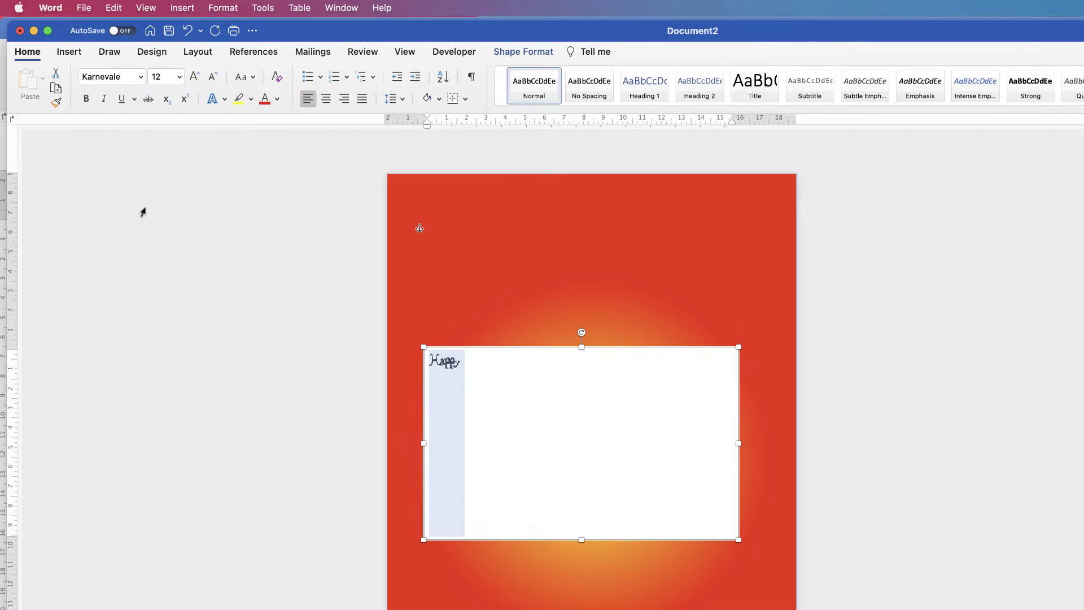
# Step: Increase the size of Happy step by step up to 72 pt
pyautogui.click(194, 80)
pyautogui.click(194, 80)
pyautogui.click(194, 82)
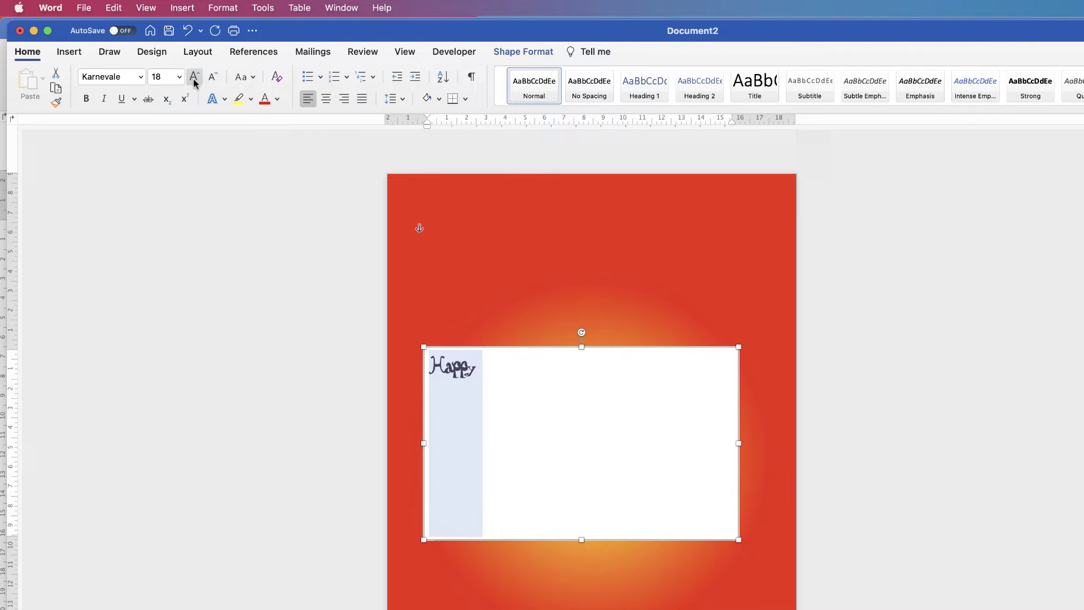
pyautogui.click(194, 80)
pyautogui.click(194, 80)
pyautogui.click(194, 80)
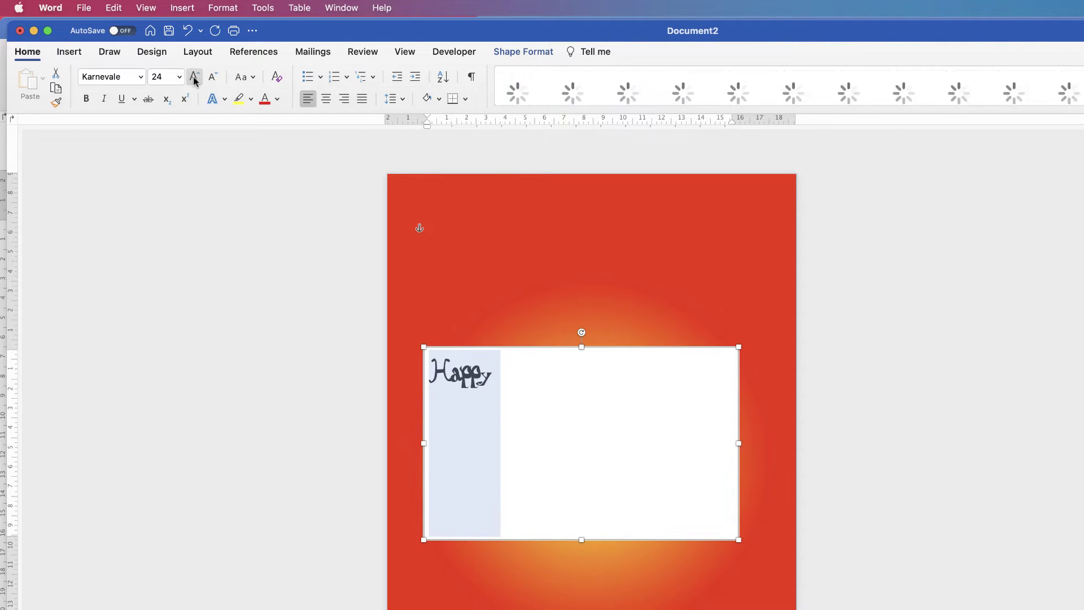
pyautogui.click(193, 80)
pyautogui.click(194, 80)
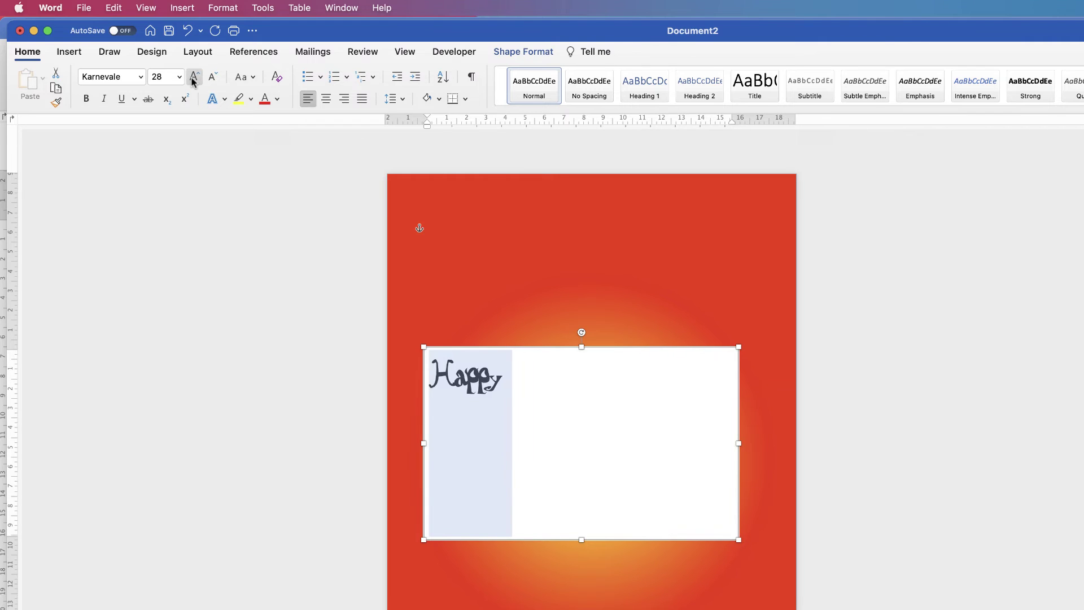
pyautogui.click(194, 80)
pyautogui.click(194, 81)
pyautogui.click(194, 80)
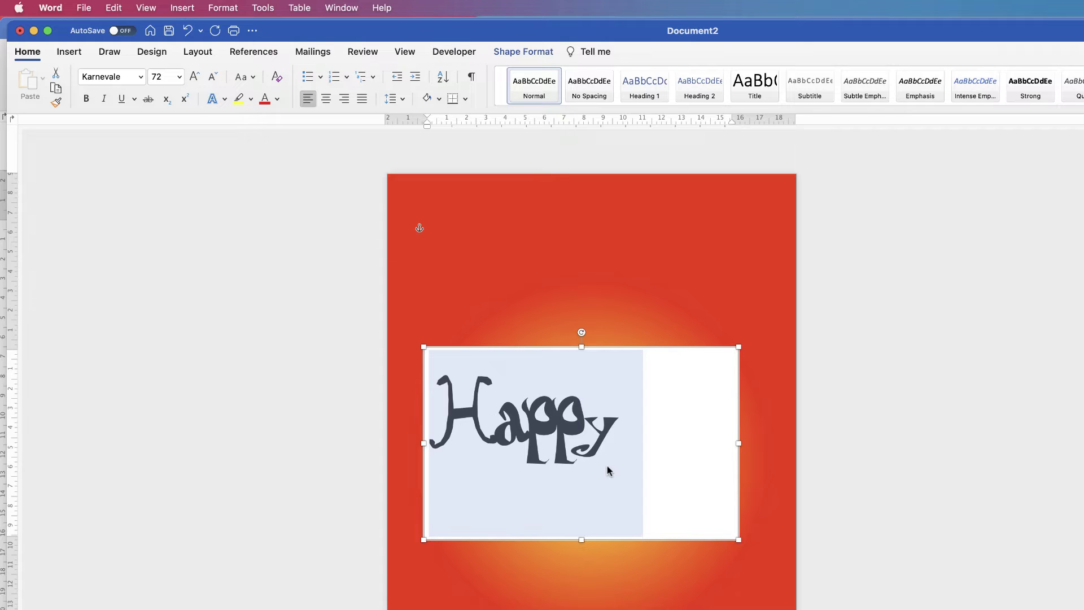
# Step: Give the Happy text box No fill and No line in Format Shape
pyautogui.click(625, 566)
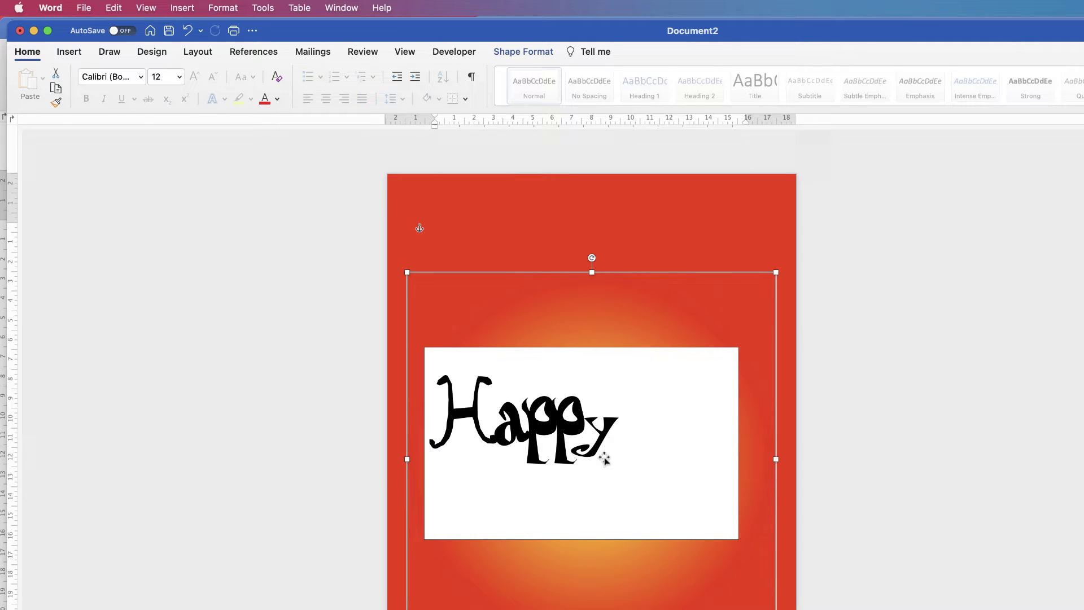
pyautogui.click(592, 477)
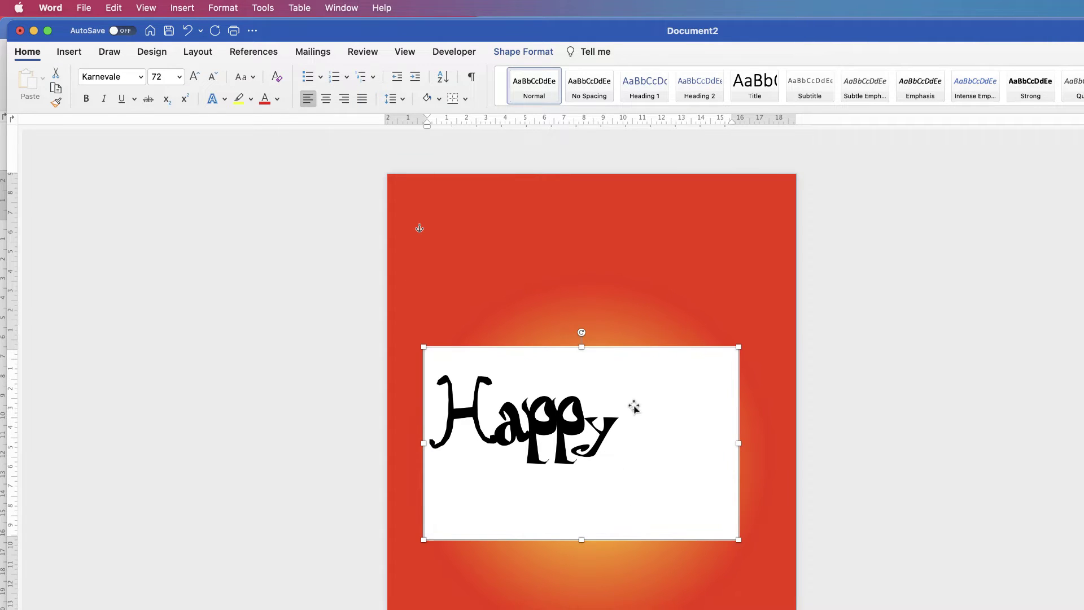
pyautogui.doubleClick(588, 424)
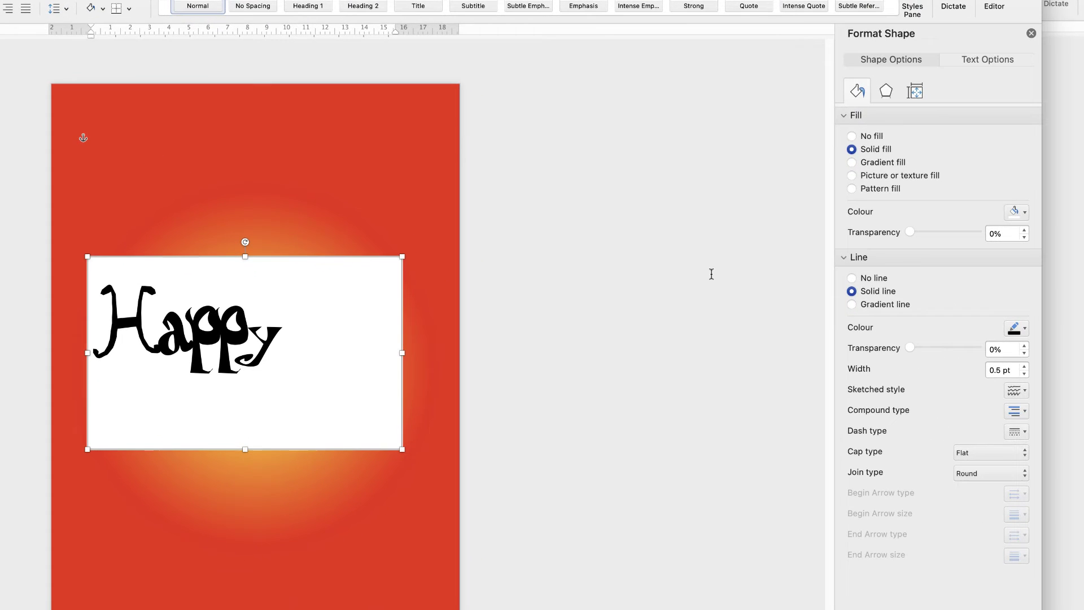
pyautogui.click(851, 137)
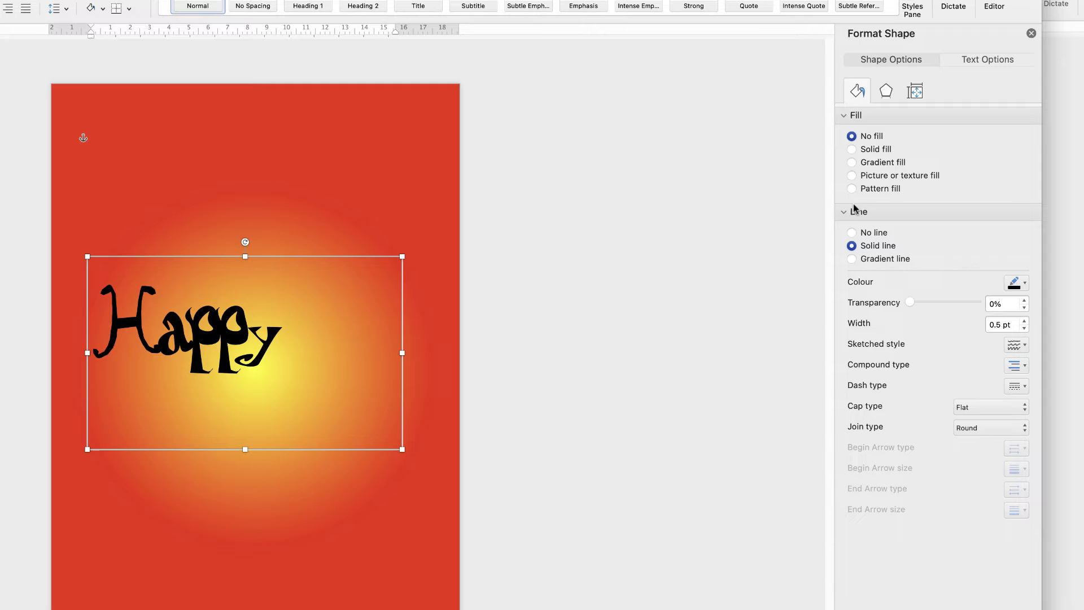
pyautogui.click(852, 234)
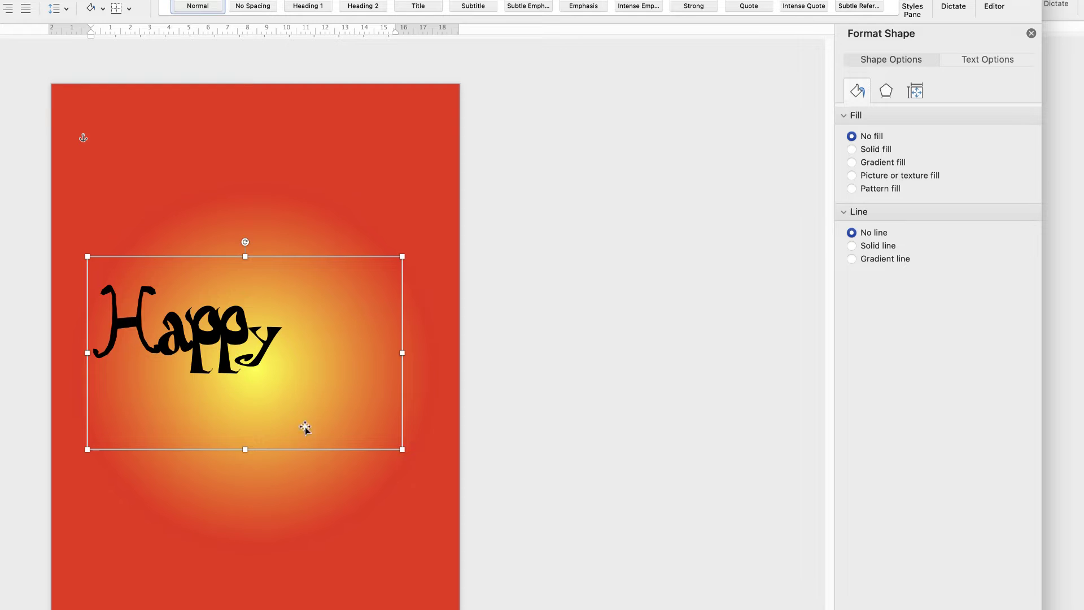
# Step: Shrink the Happy box, duplicate it below, widen the copy and retype it as 'Halloween'
pyautogui.moveTo(400, 450); pyautogui.dragTo(336, 387)
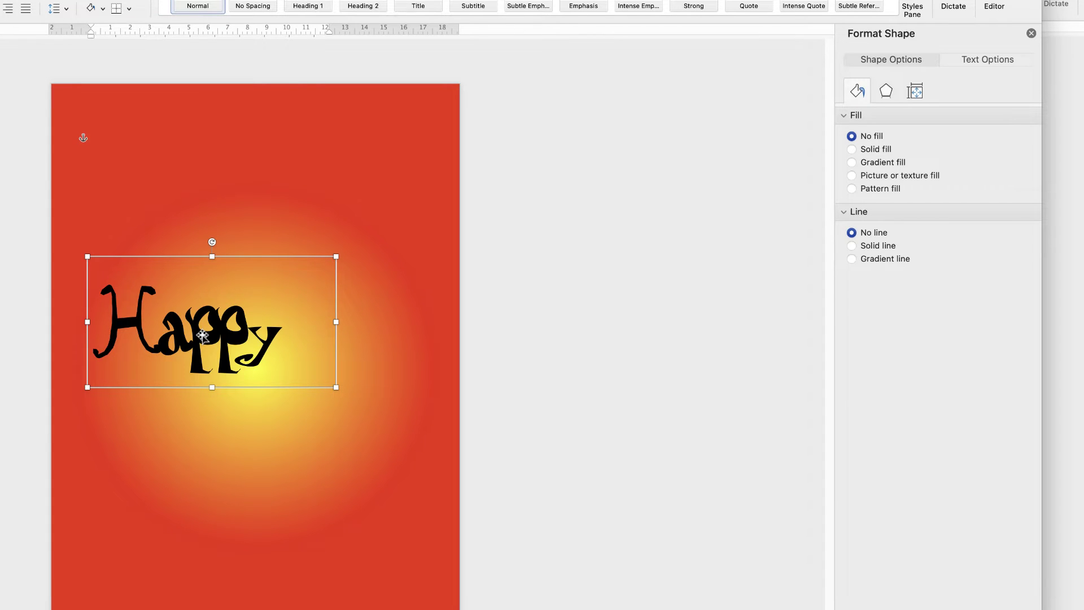
pyautogui.press('super+v')
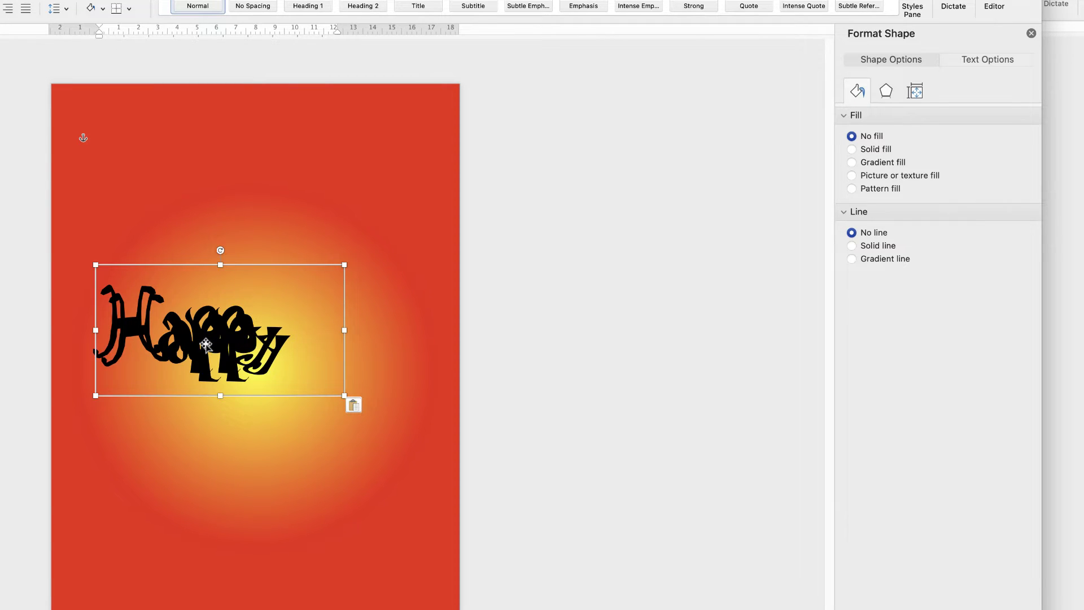
pyautogui.moveTo(206, 343); pyautogui.dragTo(209, 431)
pyautogui.moveTo(347, 409); pyautogui.dragTo(448, 406)
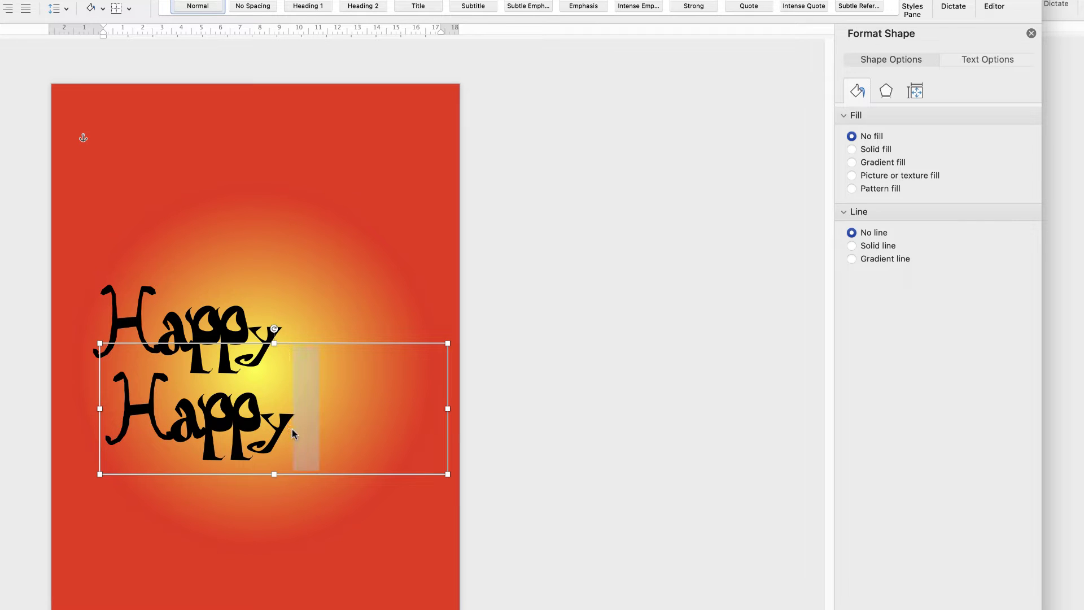
pyautogui.click(293, 433)
pyautogui.press('BackSpace')
pyautogui.press('BackSpace')
pyautogui.press('BackSpace')
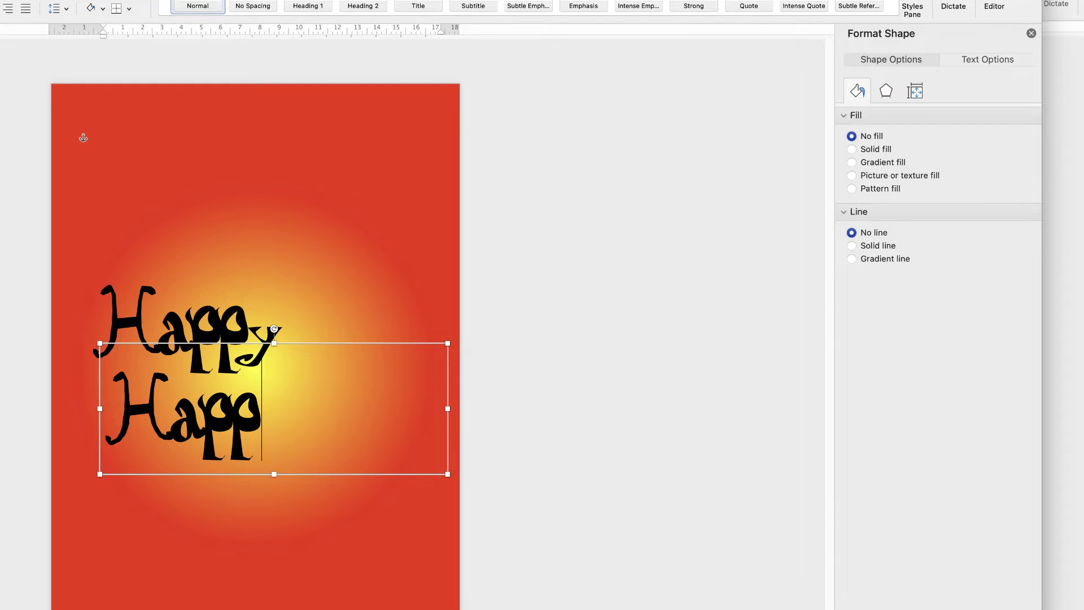
pyautogui.write('lloween')
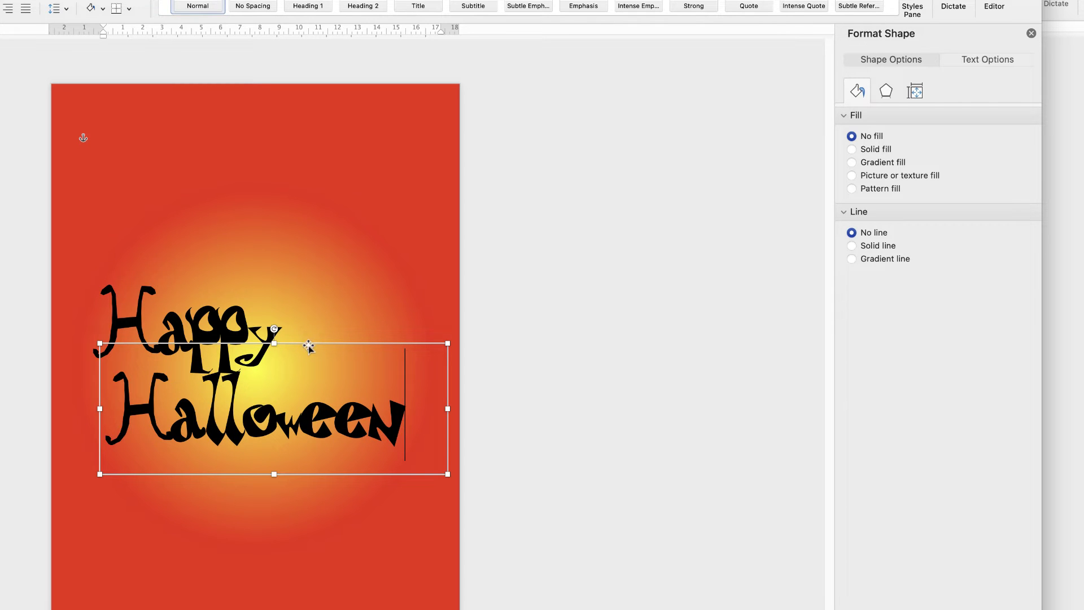
# Step: Arrange Happy above Halloween around the centre of the glow
pyautogui.moveTo(309, 344); pyautogui.dragTo(289, 361)
pyautogui.moveTo(226, 330); pyautogui.dragTo(289, 355)
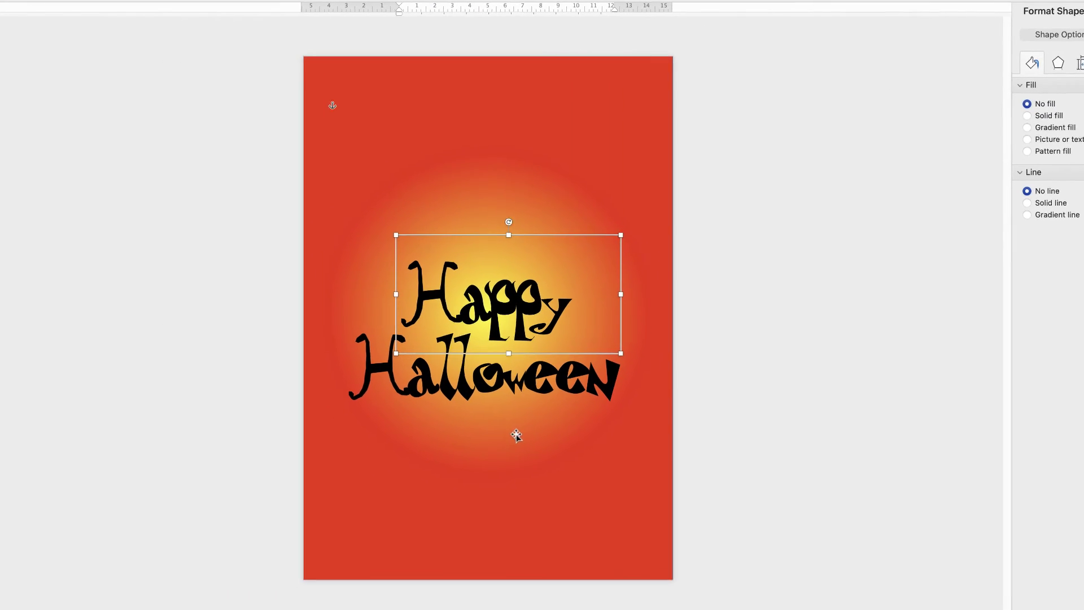
pyautogui.click(536, 502)
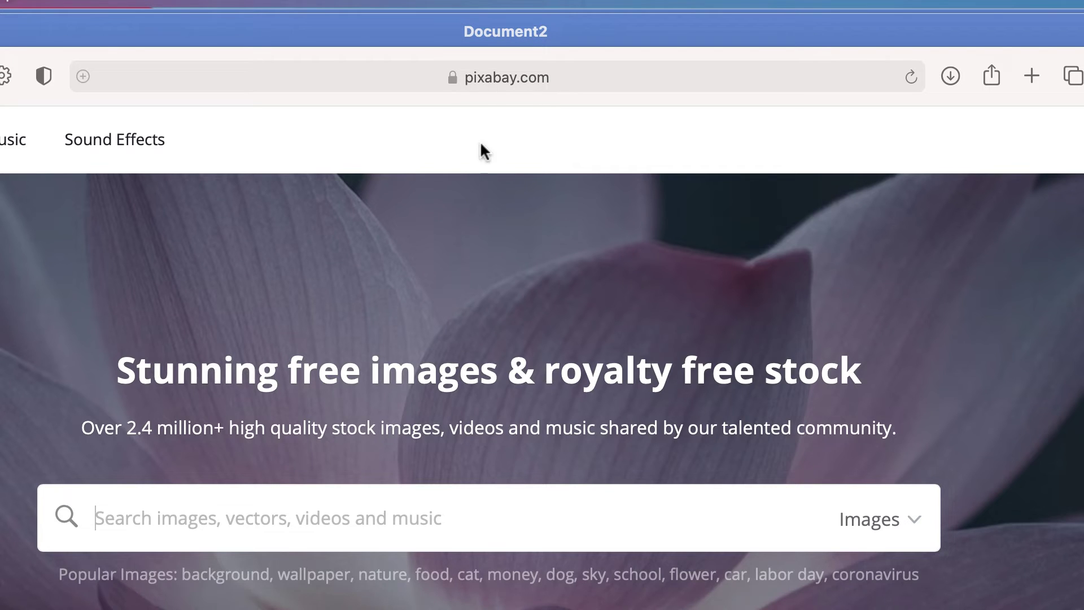
# Step: Search Pixabay for 'bats' with the media type set to Vector graphics
pyautogui.click(195, 523)
pyautogui.write('bats')
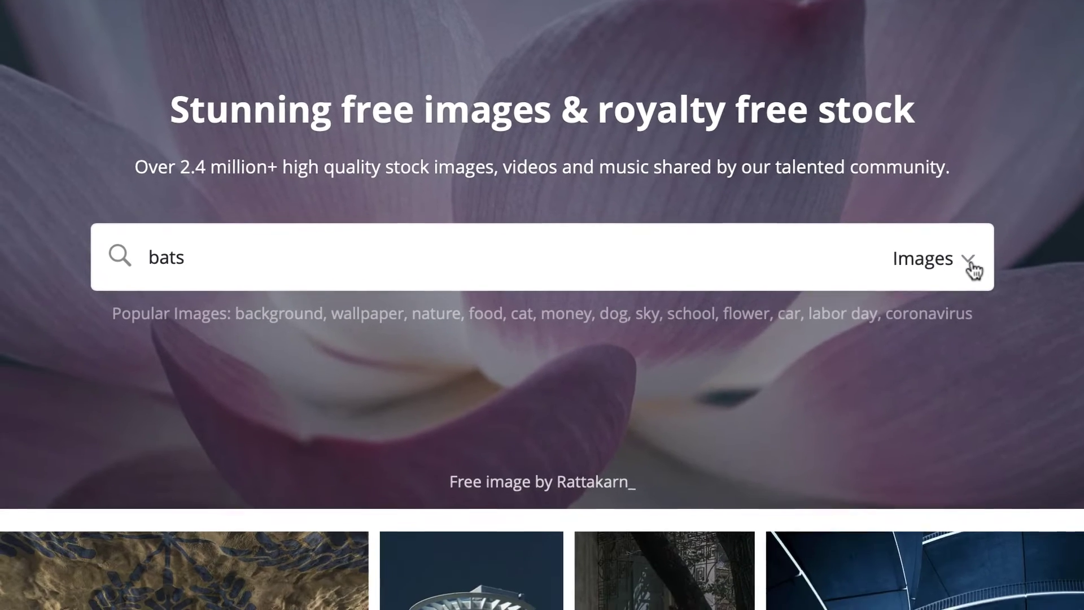
pyautogui.click(916, 522)
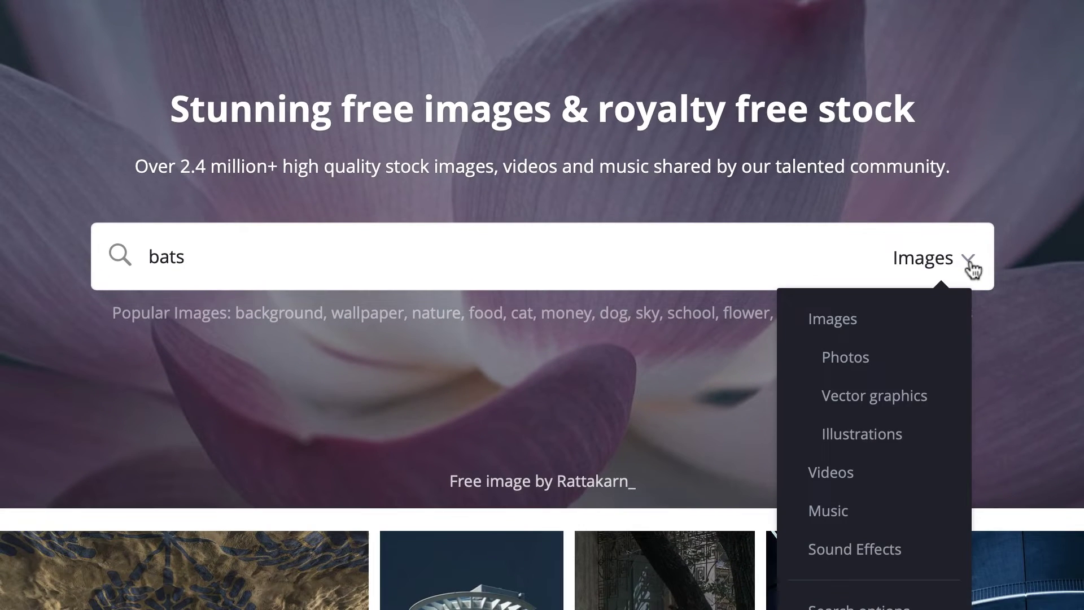
pyautogui.click(864, 406)
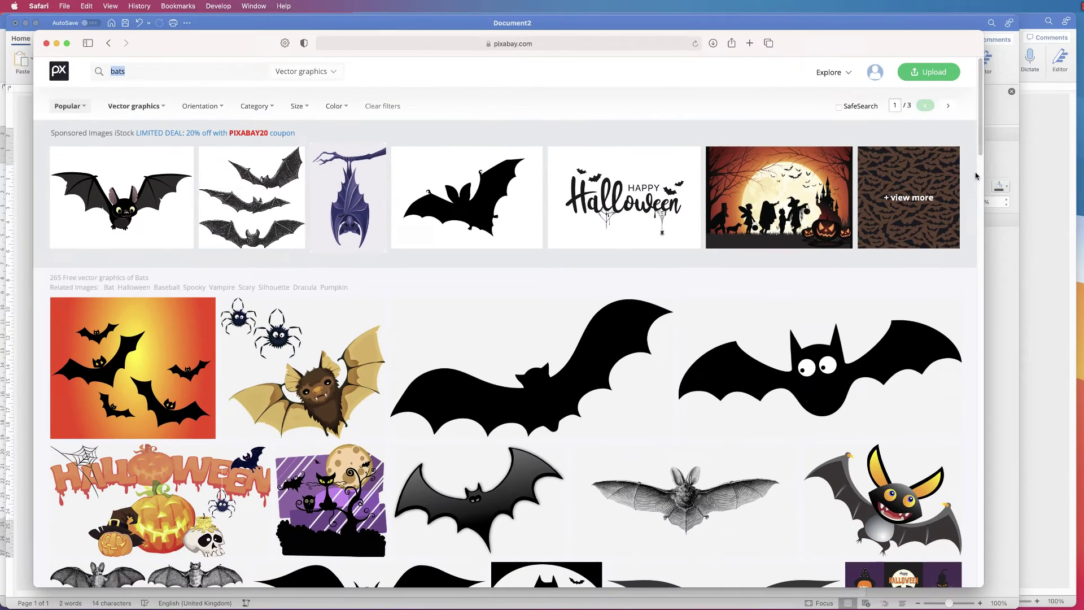
# Step: Download Pixabay's plain black bat silhouette as an SVG vector graphic
pyautogui.scroll(-2, 980, 154)
pyautogui.moveTo(980, 154); pyautogui.dragTo(989, 180)
pyautogui.click(827, 247)
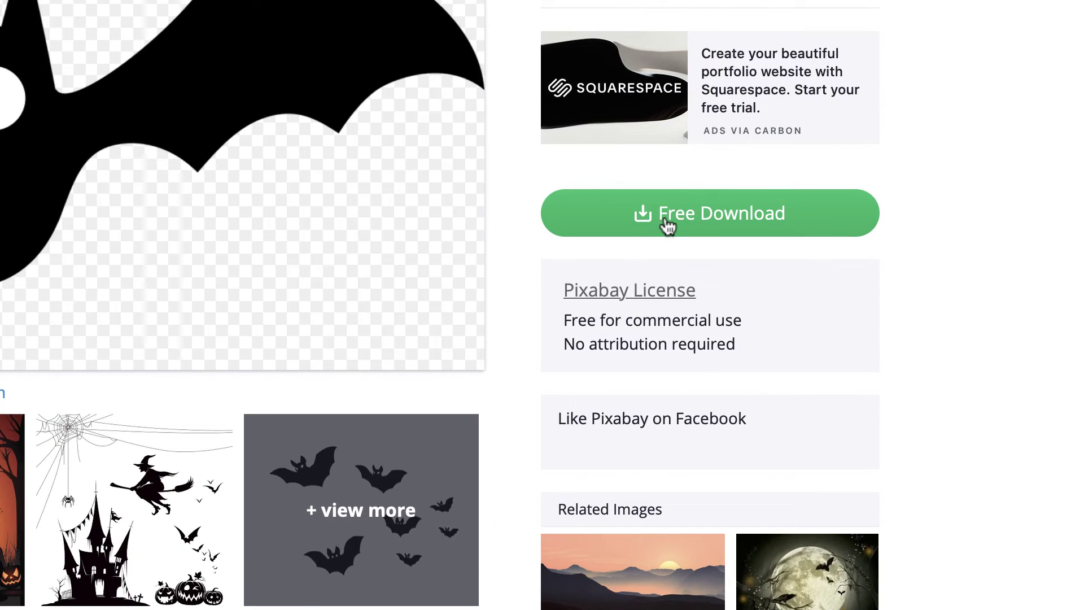
pyautogui.click(661, 225)
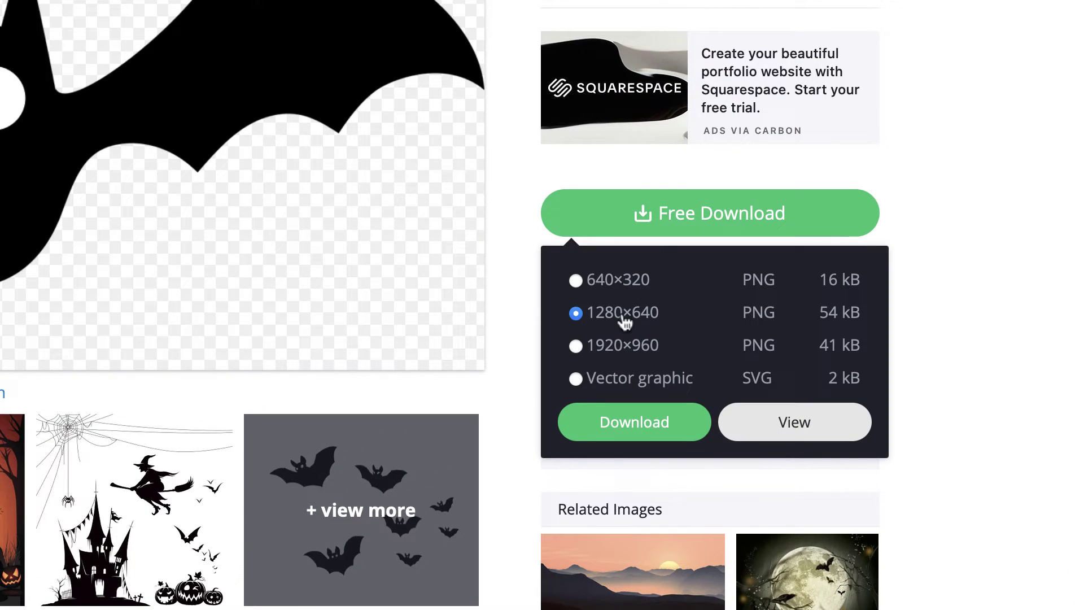
pyautogui.click(575, 378)
pyautogui.click(607, 427)
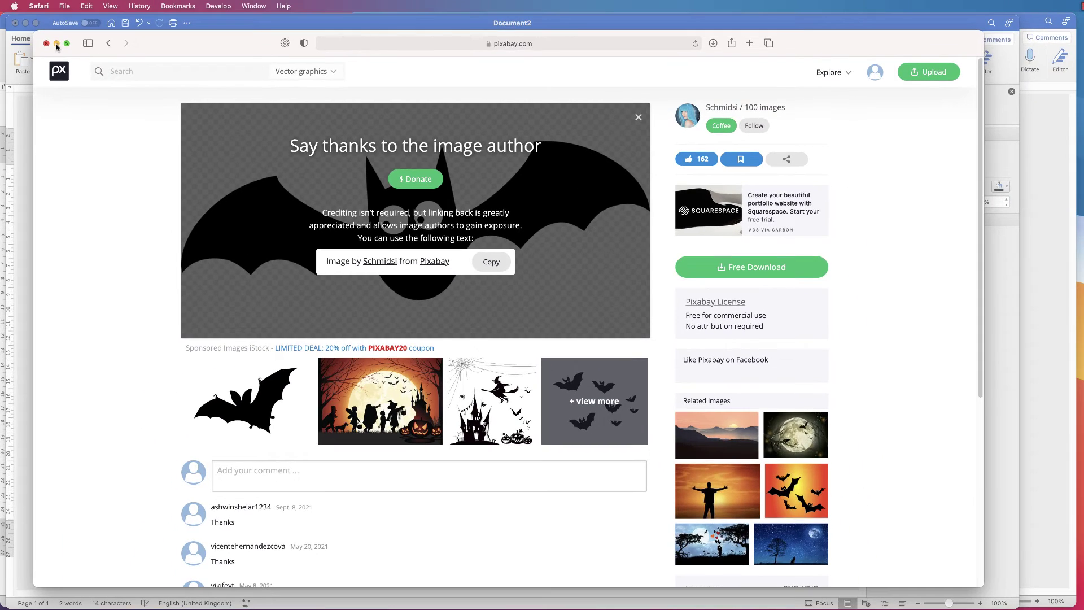
# Step: Back in Word, insert bat-1775692.svg from Downloads as a picture from file
pyautogui.click(56, 44)
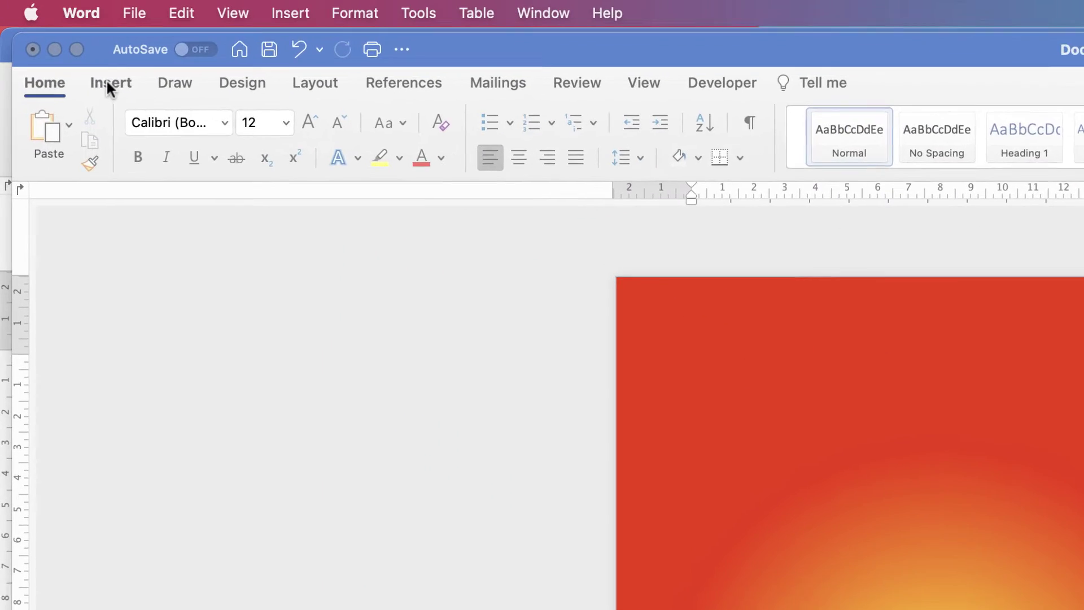
pyautogui.click(51, 38)
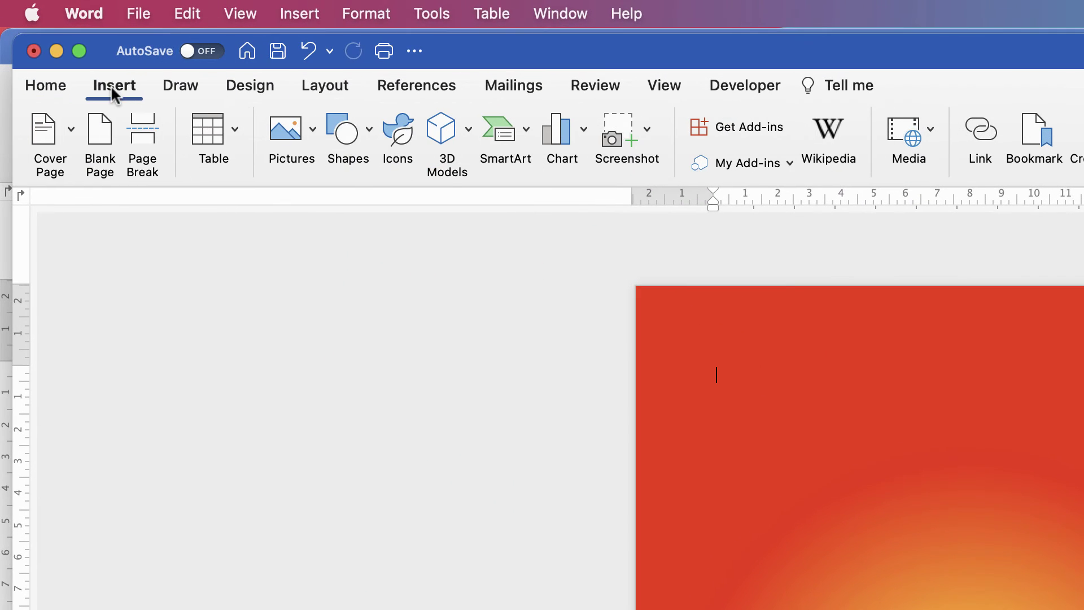
pyautogui.click(312, 129)
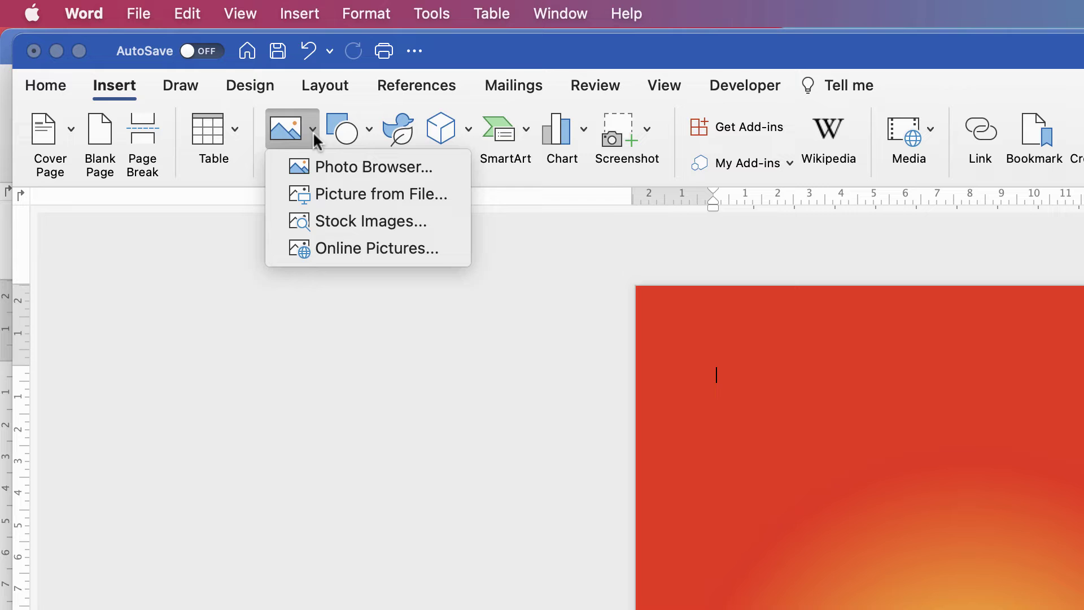
pyautogui.click(334, 193)
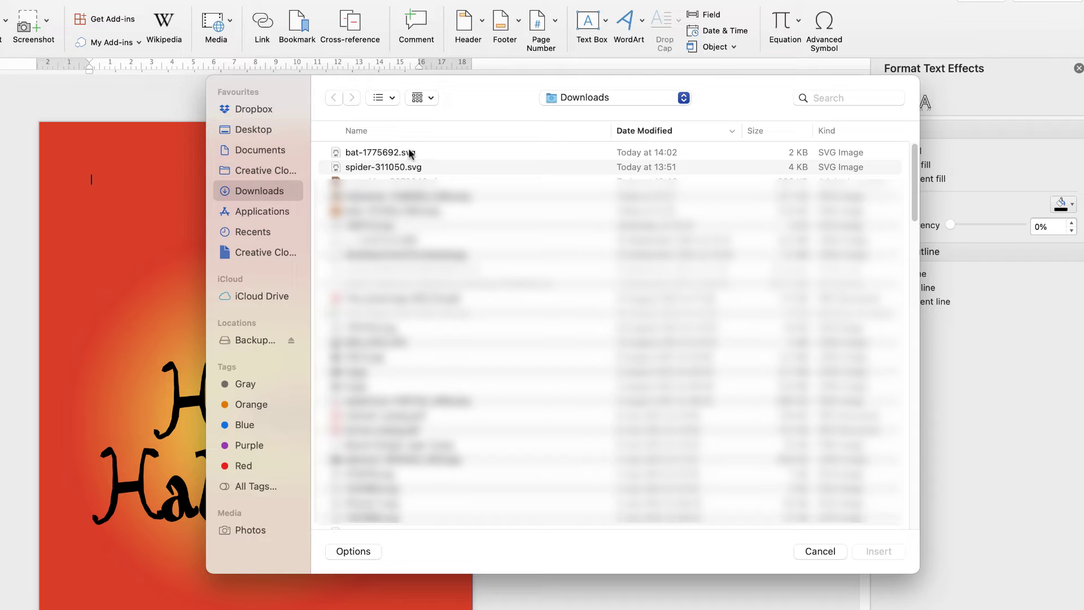
pyautogui.click(358, 154)
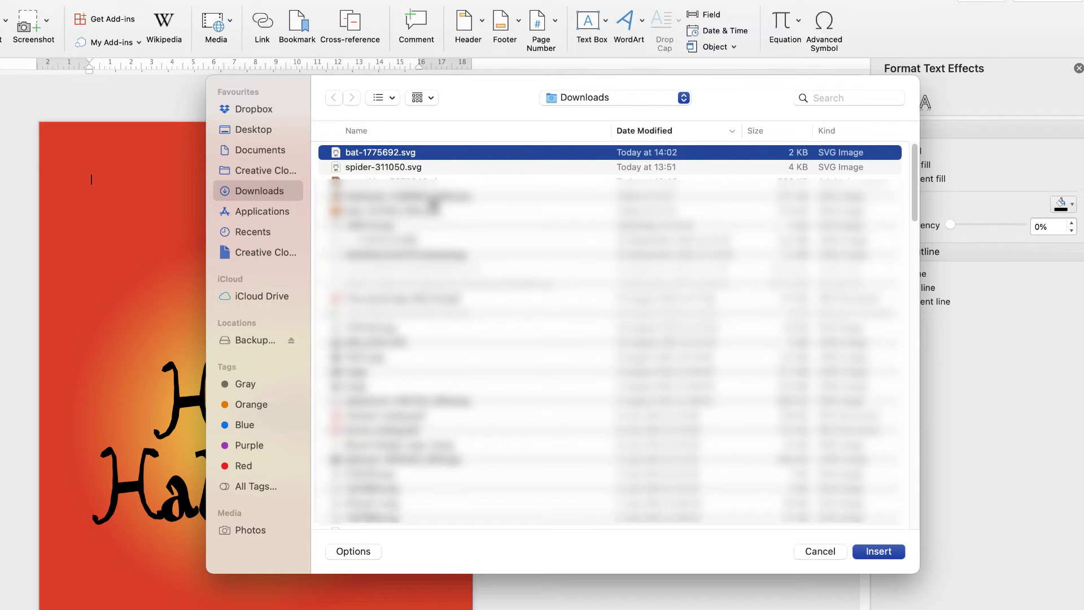
pyautogui.click(876, 551)
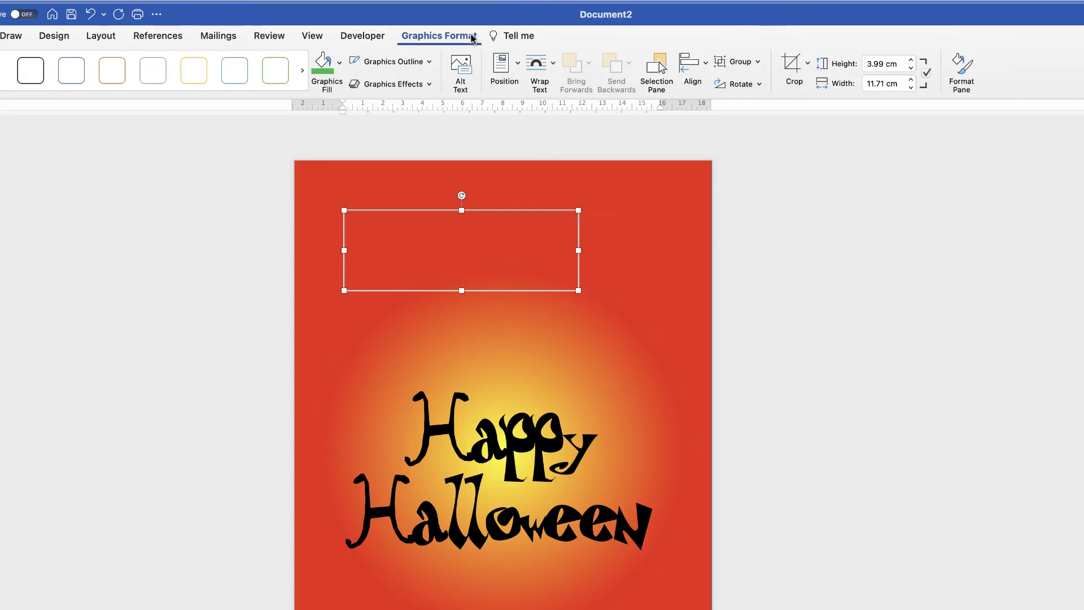
# Step: Set the bat's text wrapping to In Front of Text
pyautogui.click(553, 67)
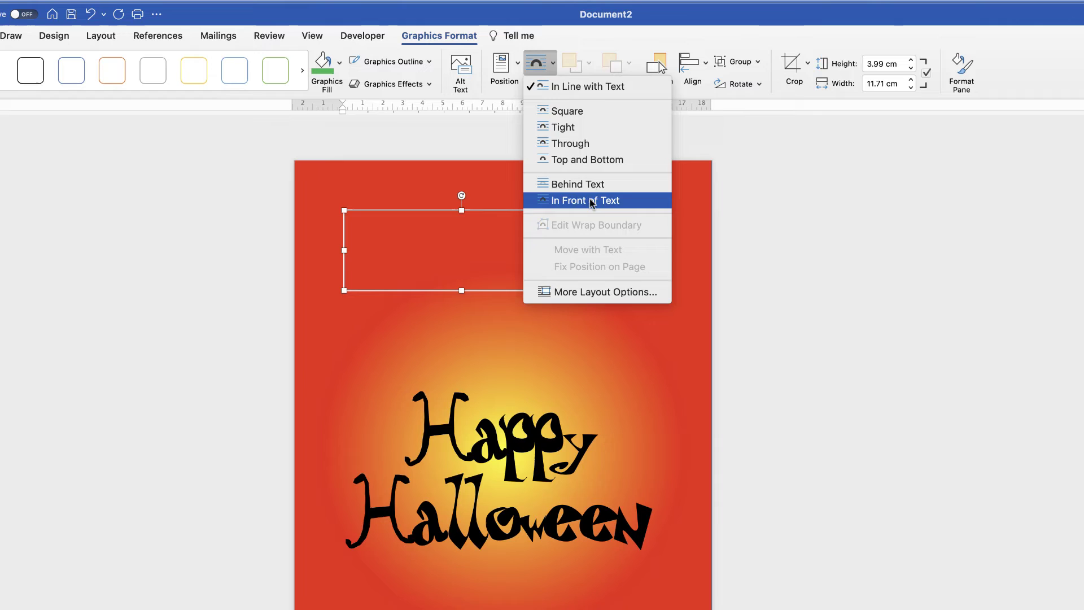
pyautogui.click(568, 202)
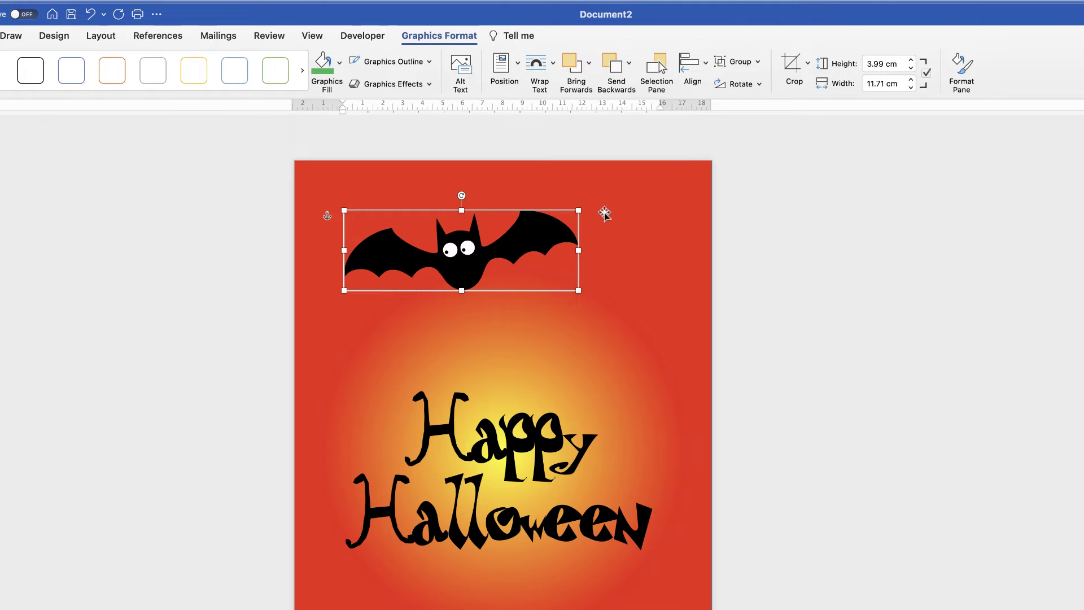
pyautogui.click(737, 246)
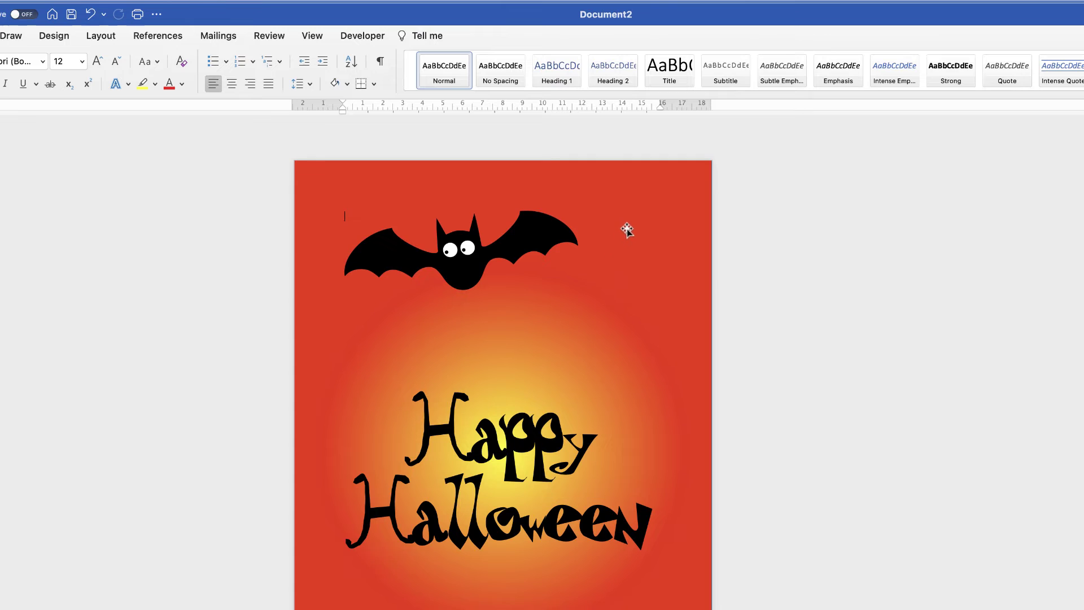
# Step: Move the background back to the page top, then Option-drag a duplicate bat lower right
pyautogui.moveTo(642, 203); pyautogui.dragTo(661, 364)
pyautogui.click(520, 232)
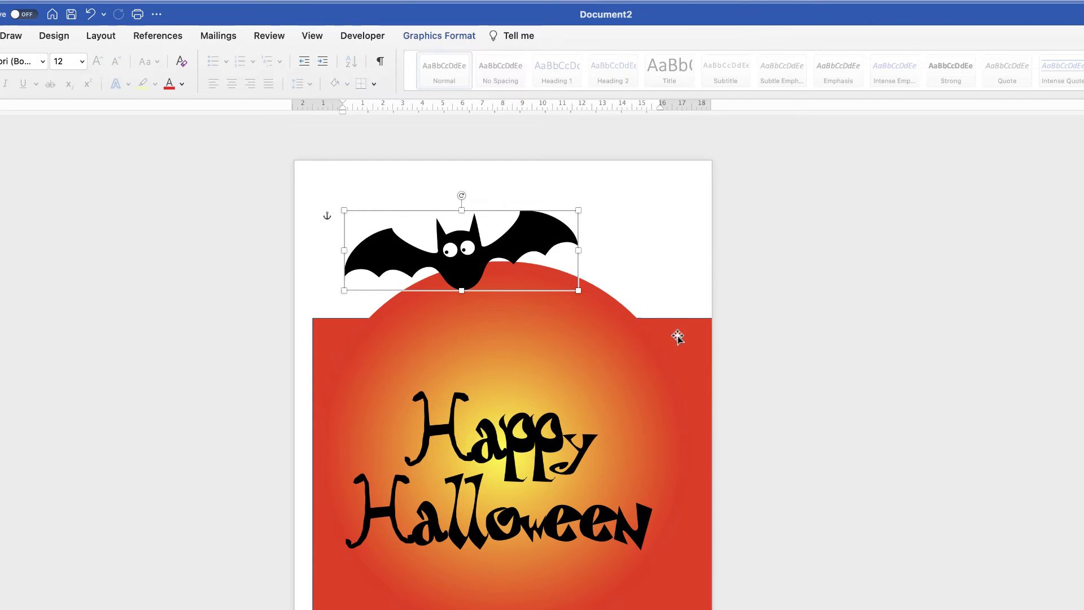
pyautogui.moveTo(677, 337); pyautogui.dragTo(661, 174)
pyautogui.click(472, 269)
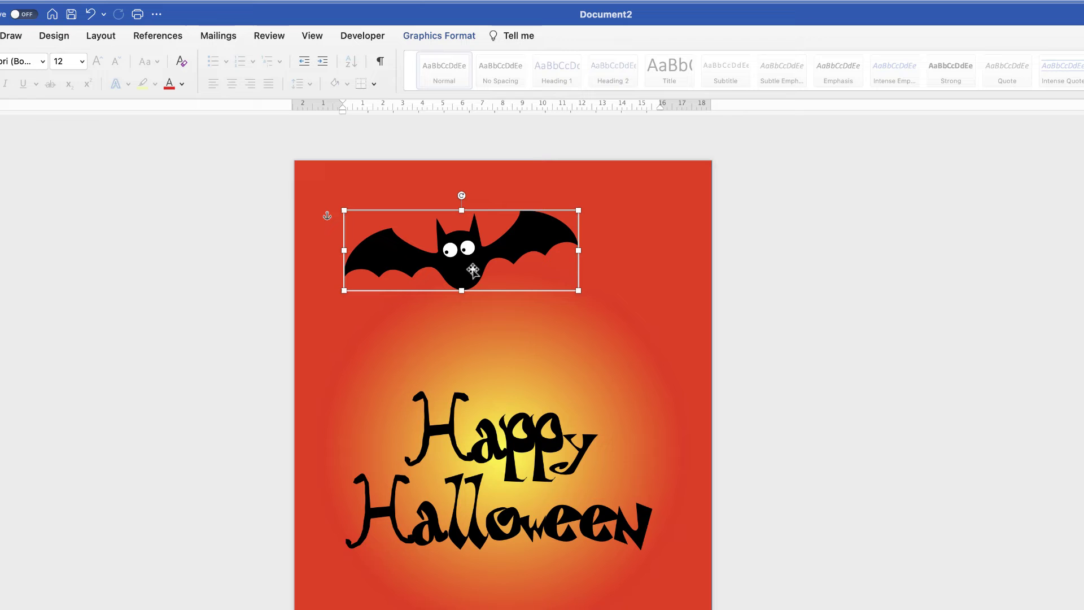
pyautogui.moveTo(498, 270); pyautogui.dragTo(592, 254)
# Step: Paste two more bats, then tilt, shrink and scatter them above the title
pyautogui.press('super+v')
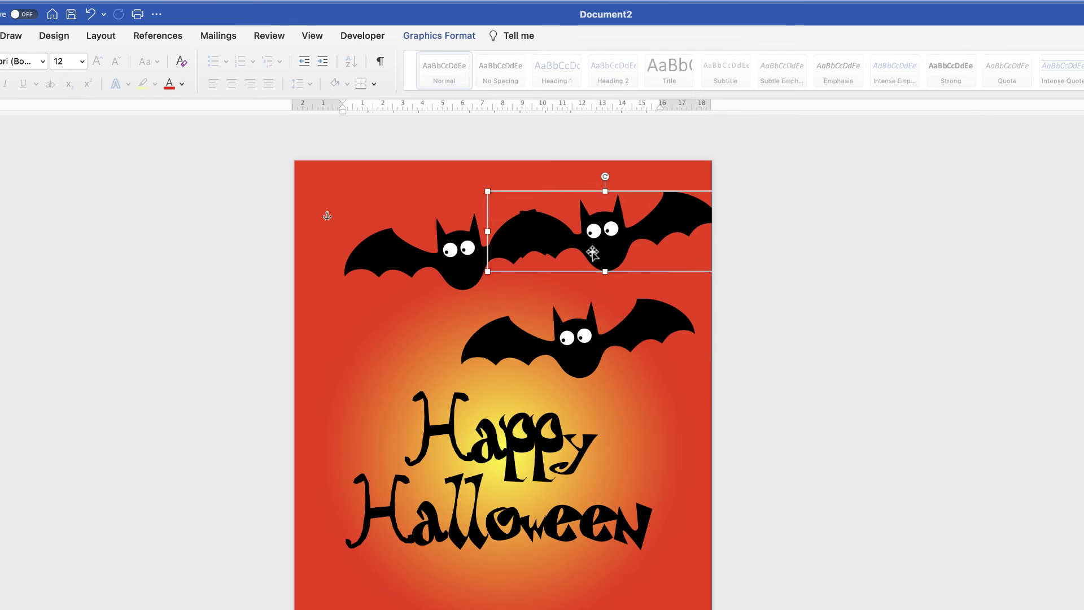
pyautogui.press('super+v')
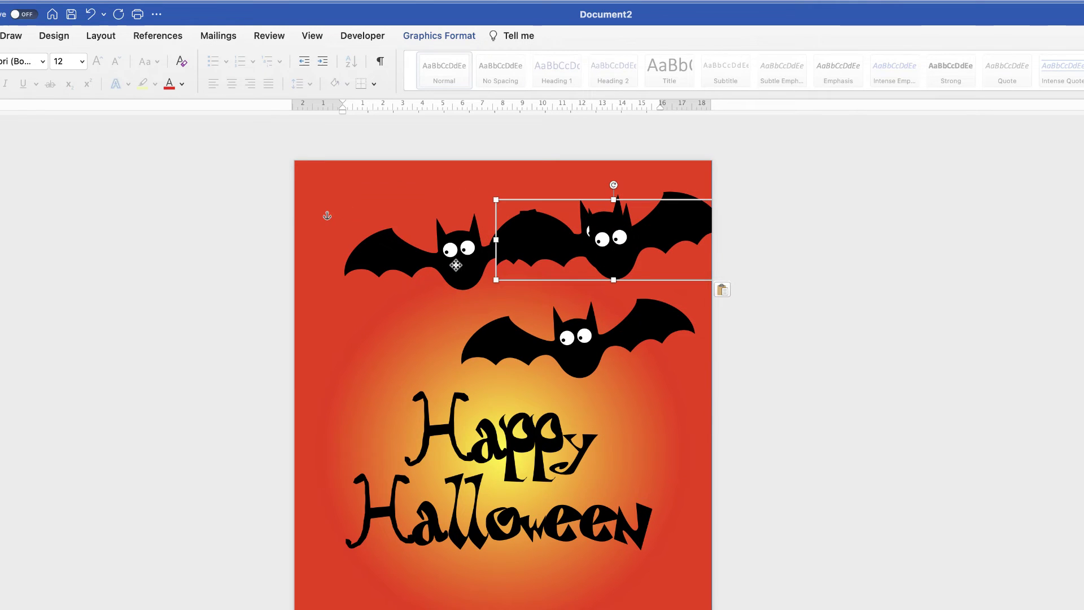
pyautogui.moveTo(456, 264); pyautogui.dragTo(422, 250)
pyautogui.moveTo(421, 180); pyautogui.dragTo(404, 188)
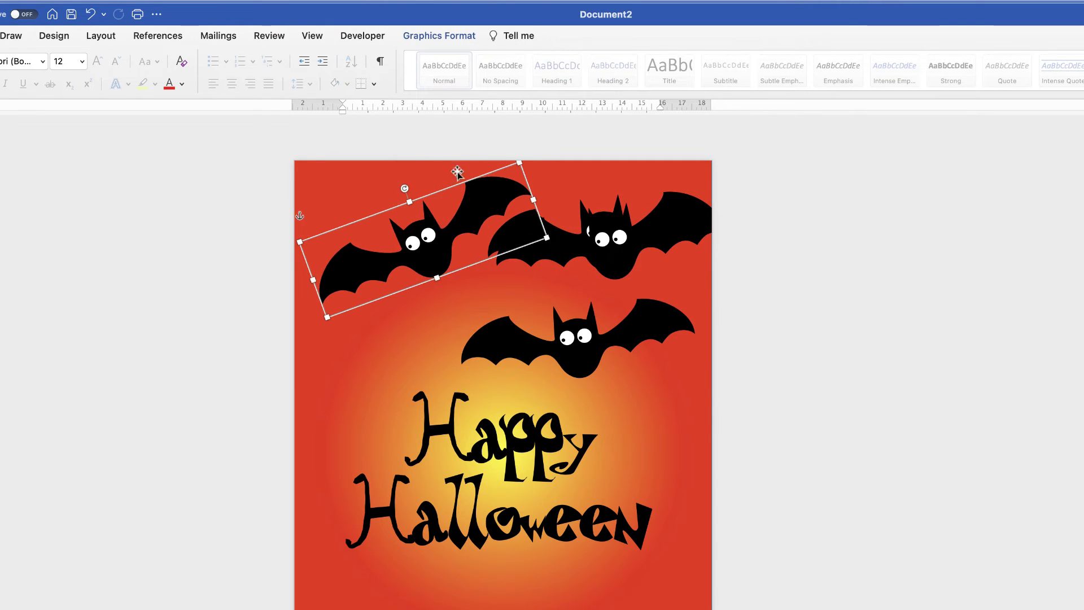
pyautogui.moveTo(519, 165); pyautogui.dragTo(417, 270)
pyautogui.moveTo(351, 310); pyautogui.dragTo(379, 234)
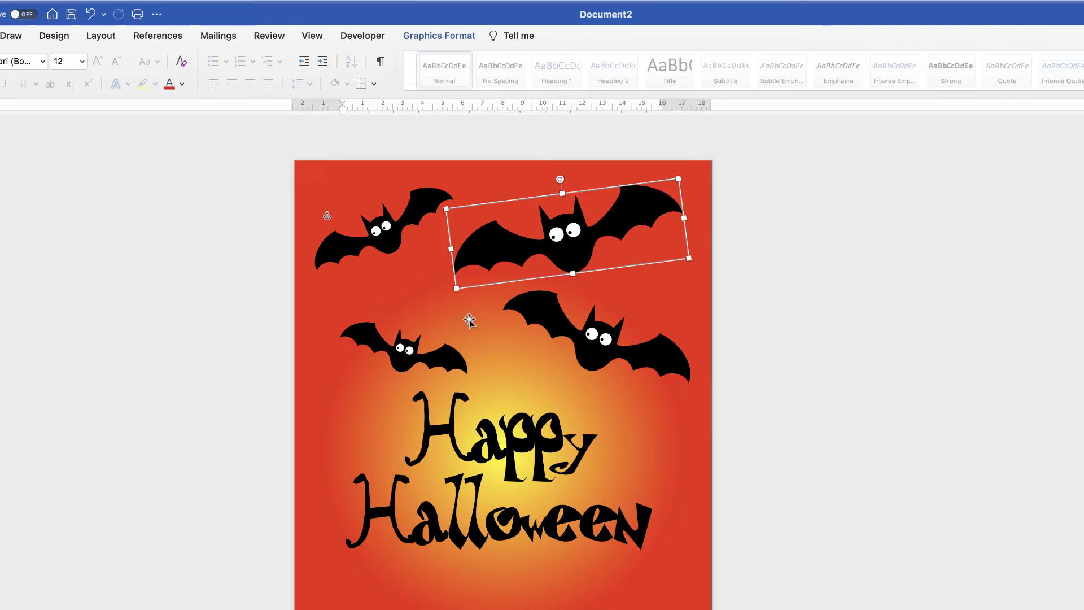
pyautogui.moveTo(467, 317); pyautogui.dragTo(440, 285)
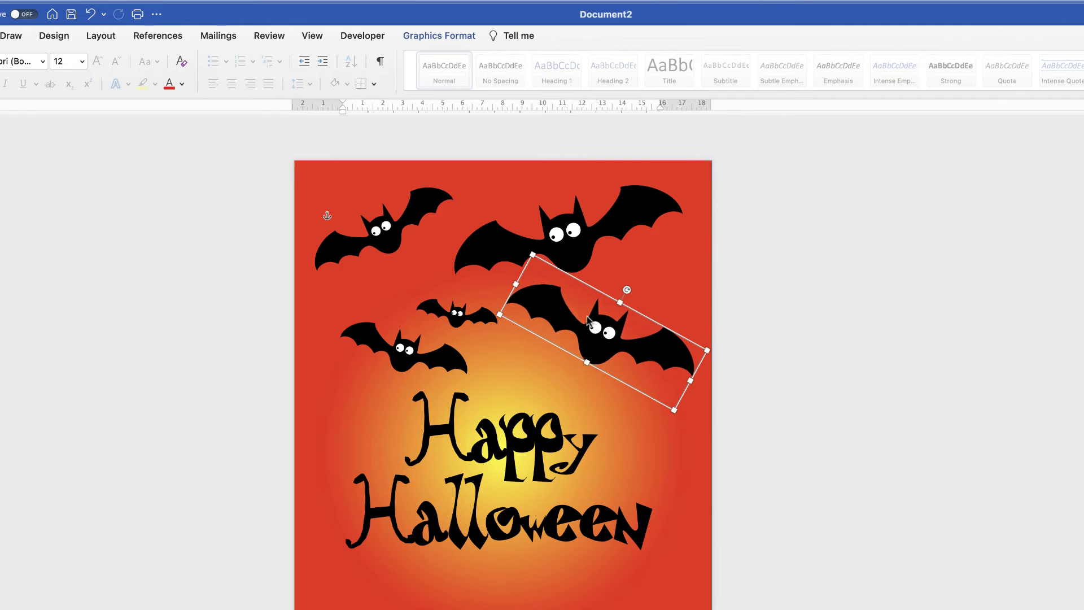
pyautogui.moveTo(593, 339); pyautogui.dragTo(568, 350)
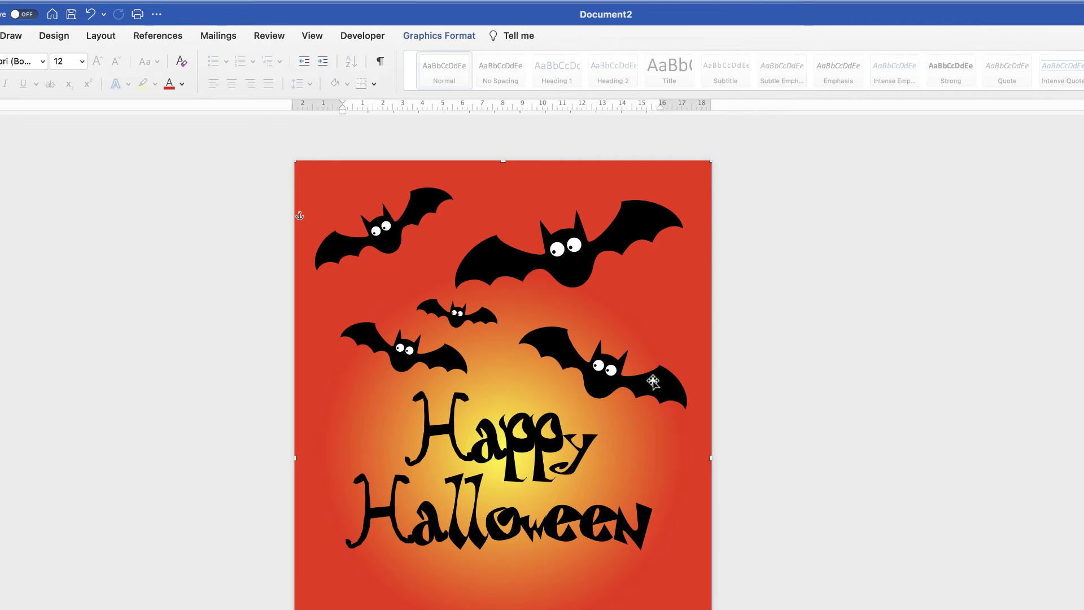
pyautogui.press('Tab')
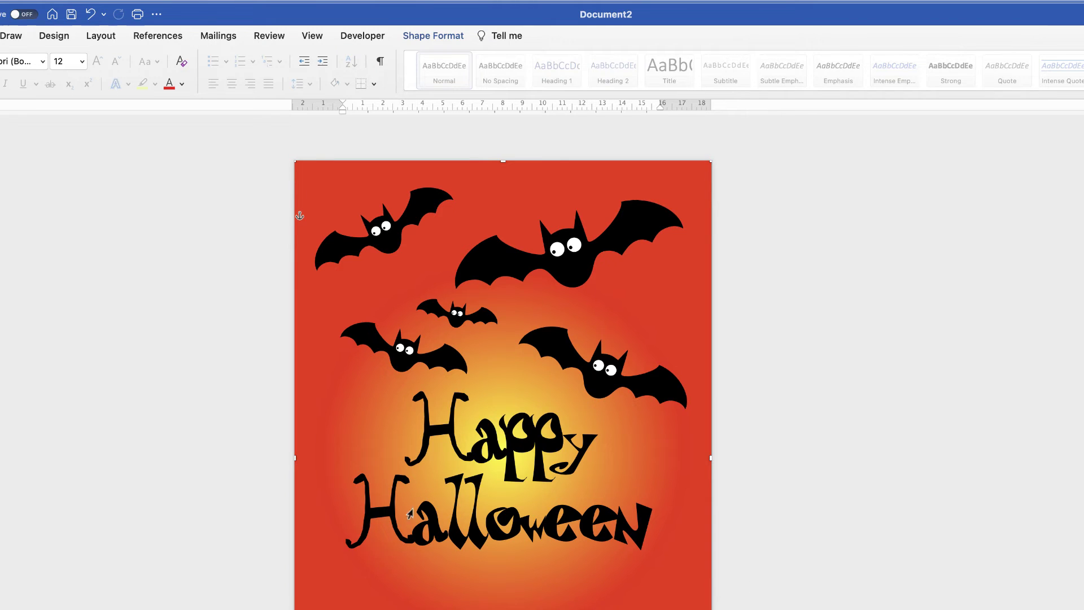
# Step: Search the stock icons for 'pumpkin' and insert the black jack-o'-lantern icon
pyautogui.click(69, 52)
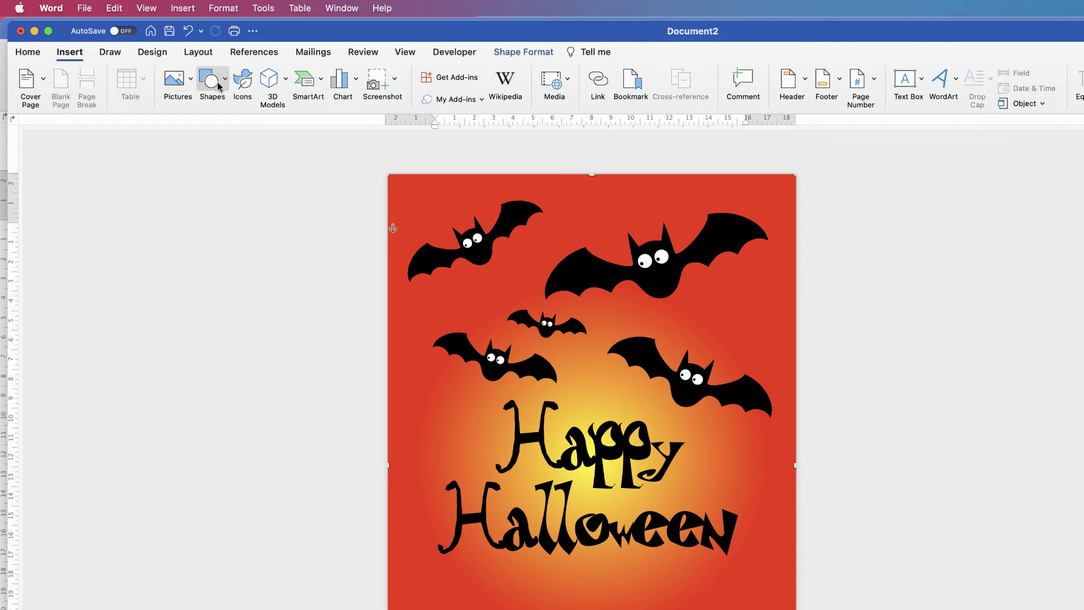
pyautogui.click(242, 82)
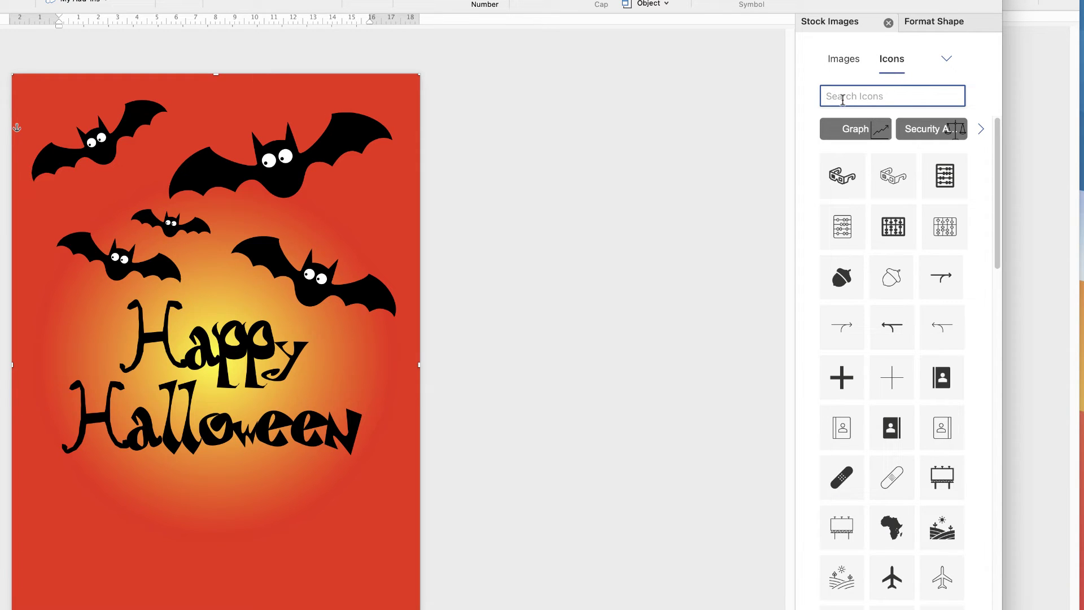
pyautogui.write('pumpkin')
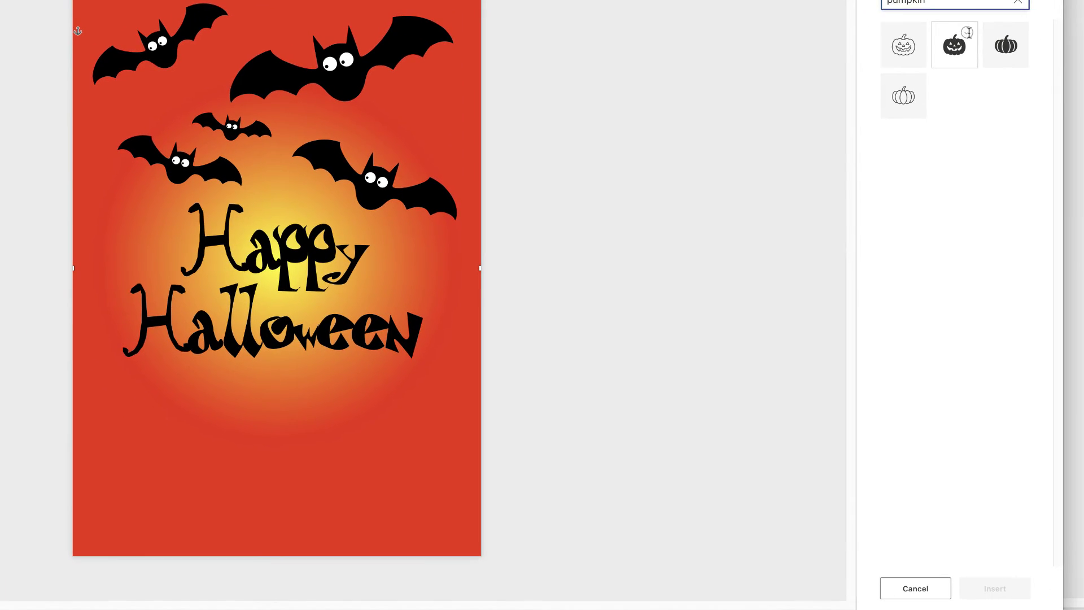
pyautogui.click(910, 135)
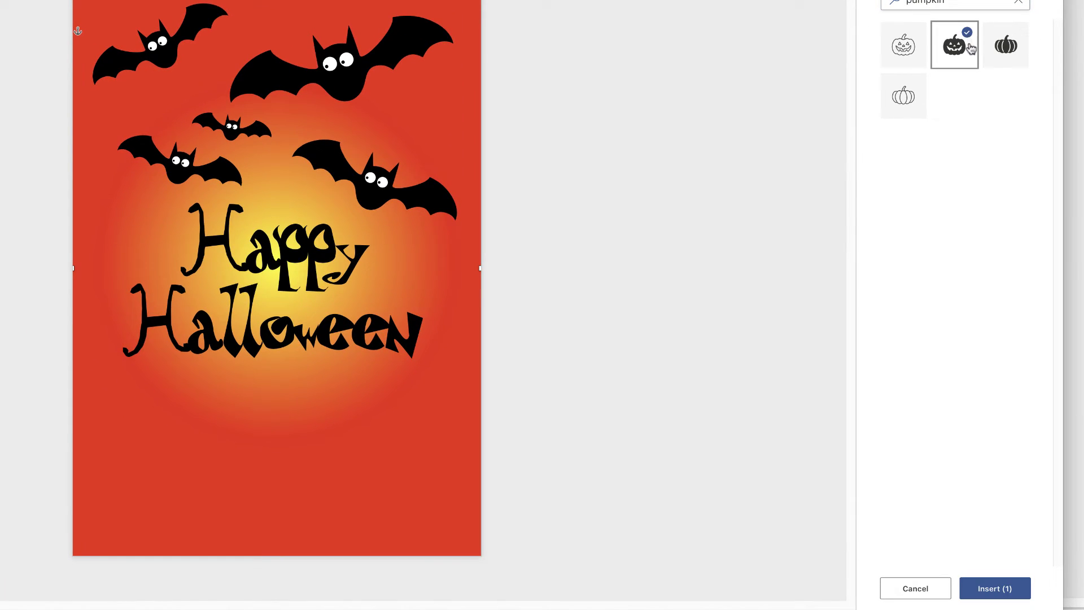
pyautogui.click(990, 590)
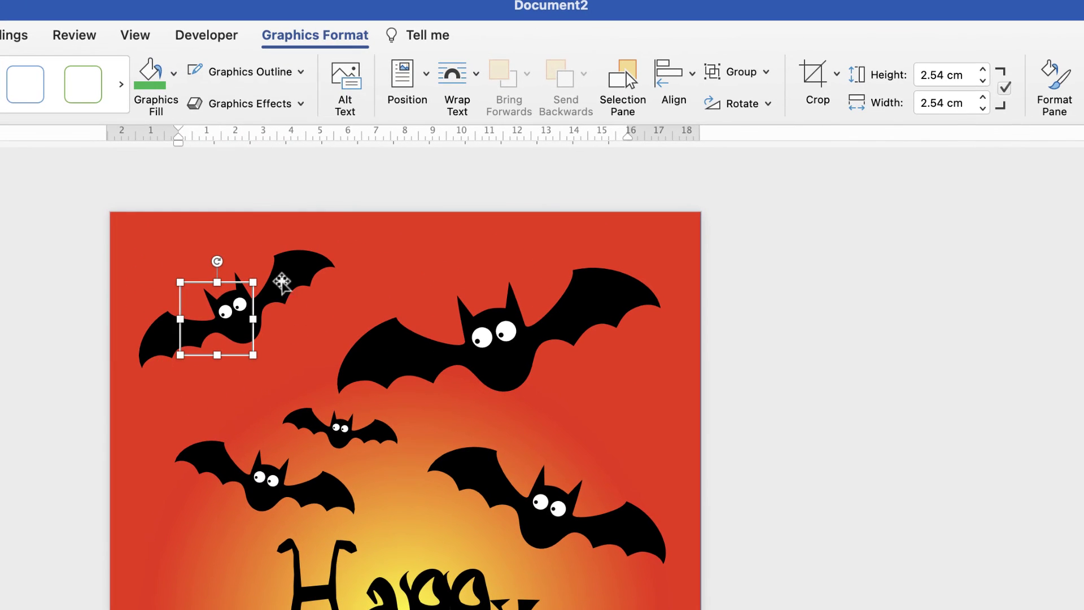
# Step: Float the pumpkin In Front of Text, move it bottom-right and enlarge it
pyautogui.click(475, 81)
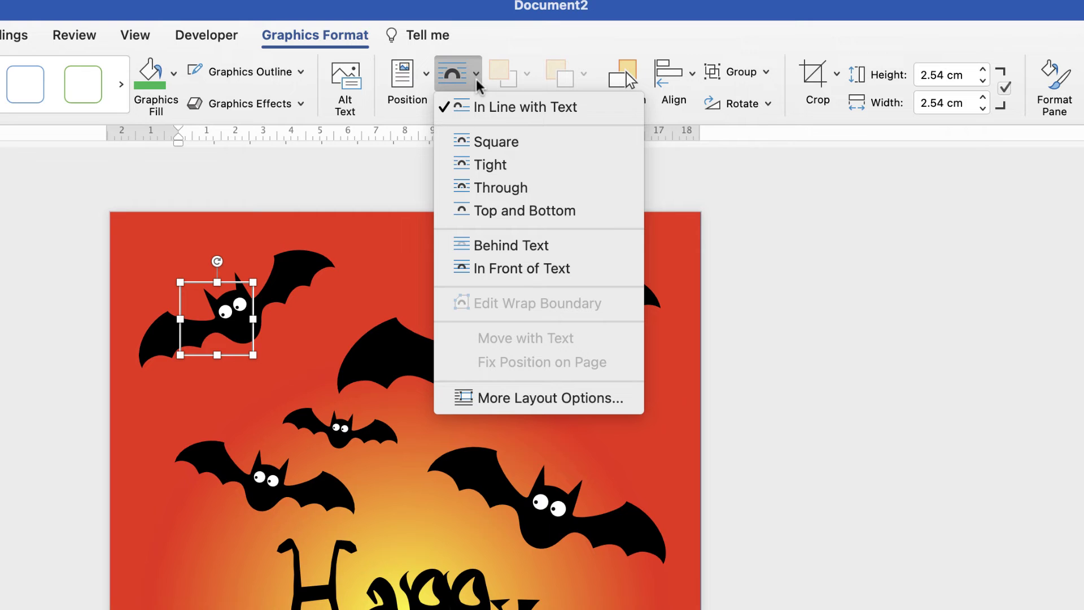
pyautogui.click(516, 268)
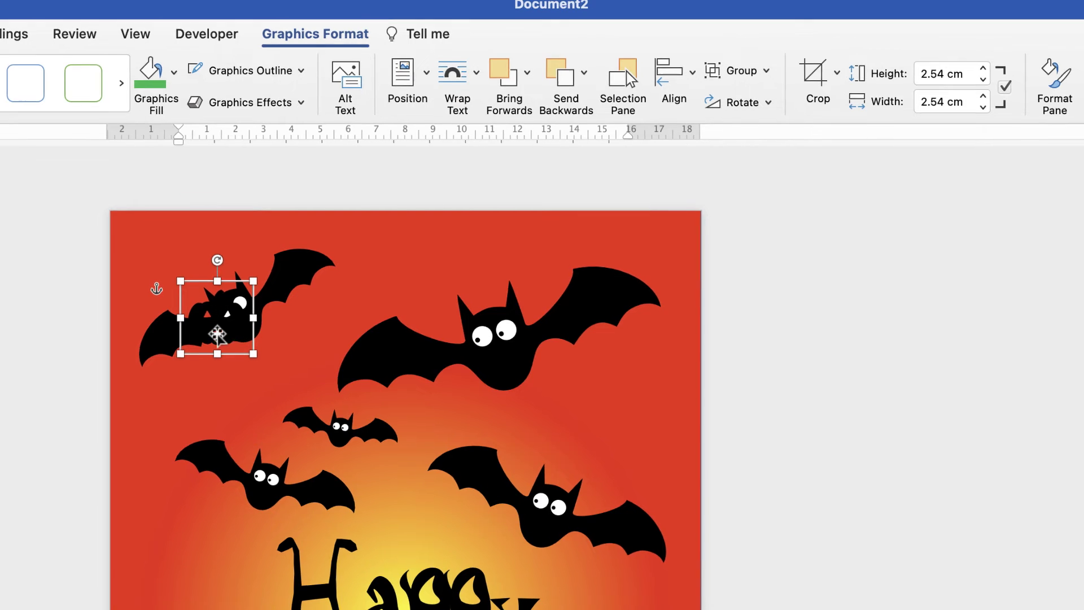
pyautogui.moveTo(221, 340); pyautogui.dragTo(226, 368)
pyautogui.moveTo(290, 65); pyautogui.dragTo(655, 478)
pyautogui.moveTo(717, 435); pyautogui.dragTo(736, 406)
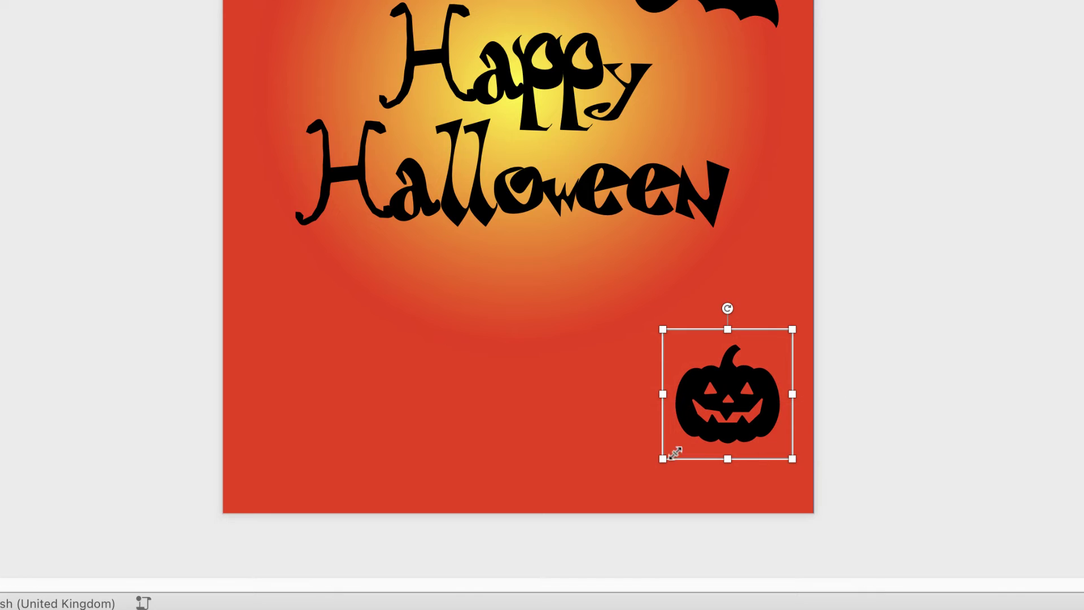
pyautogui.moveTo(660, 461); pyautogui.dragTo(633, 488)
pyautogui.moveTo(723, 416); pyautogui.dragTo(737, 398)
pyautogui.moveTo(646, 470); pyautogui.dragTo(633, 482)
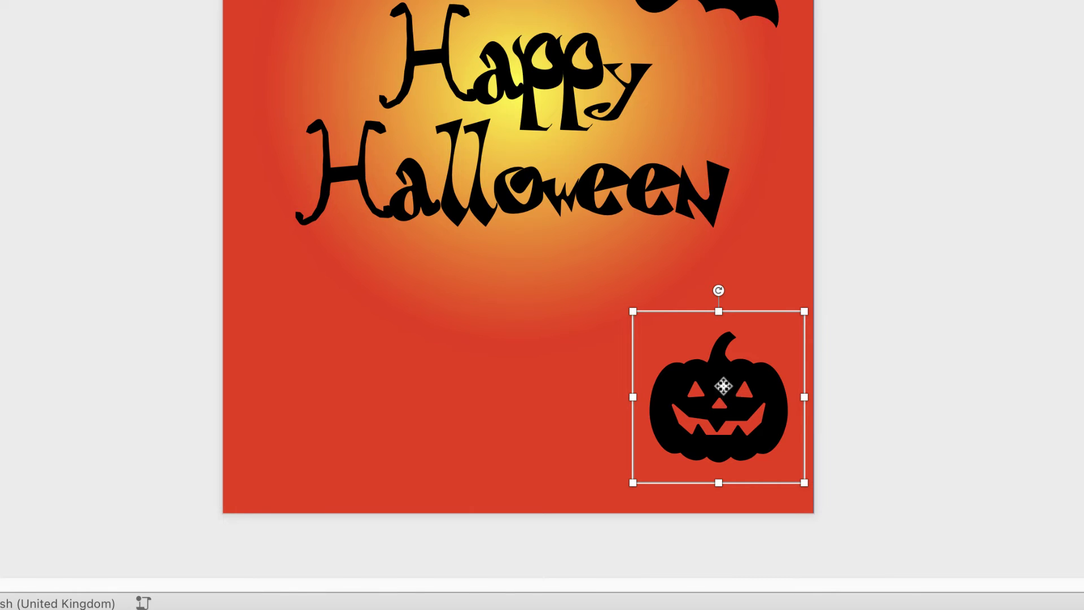
# Step: Place a pumpkin copy to its left, shrinking and tilting it slightly counter-clockwise
pyautogui.moveTo(723, 386); pyautogui.dragTo(578, 387)
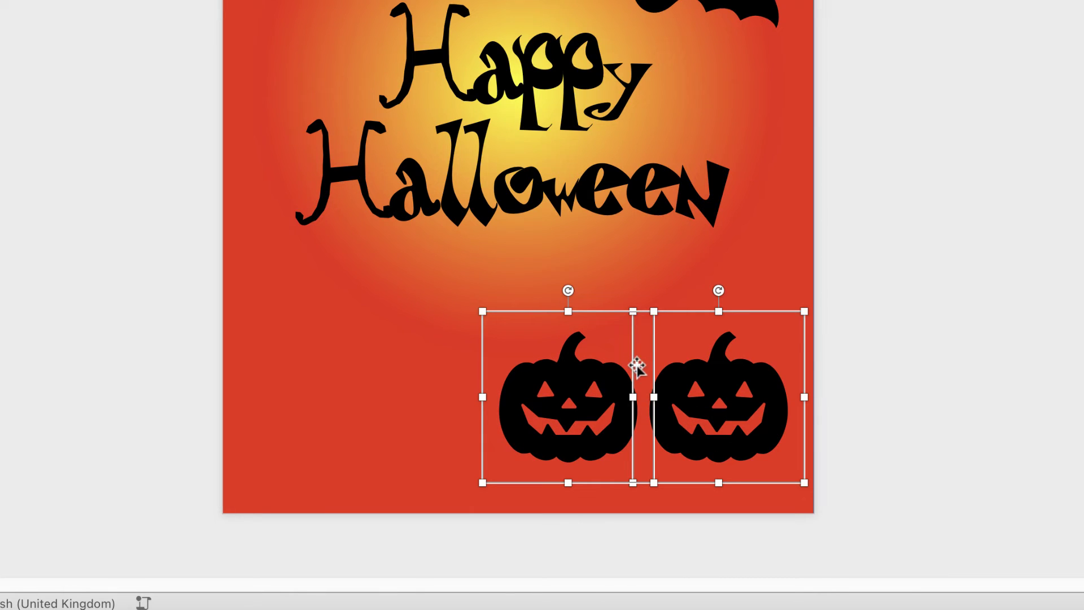
pyautogui.click(669, 280)
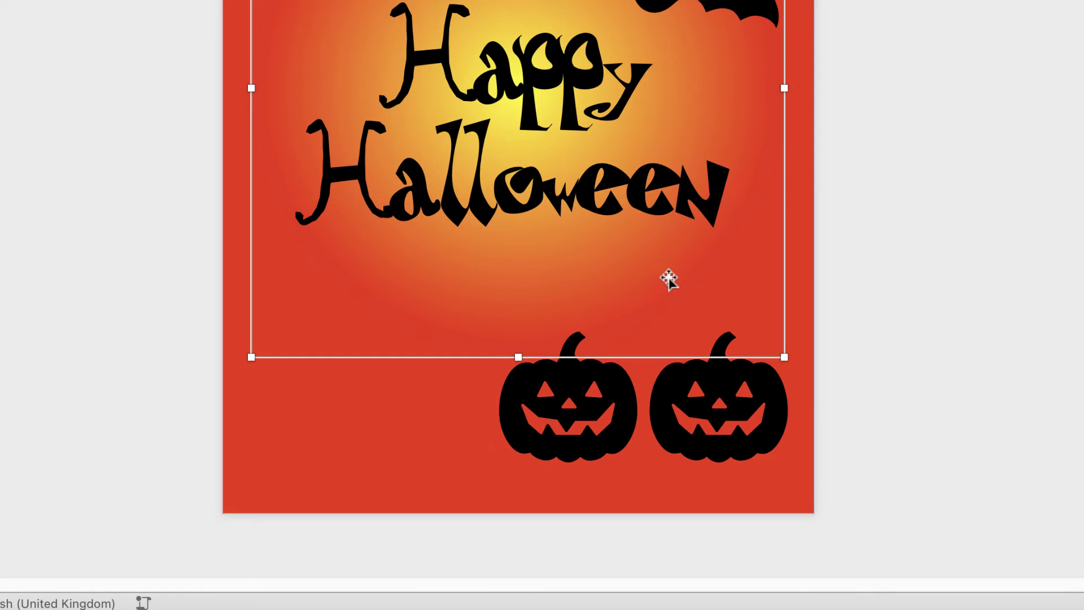
pyautogui.click(592, 395)
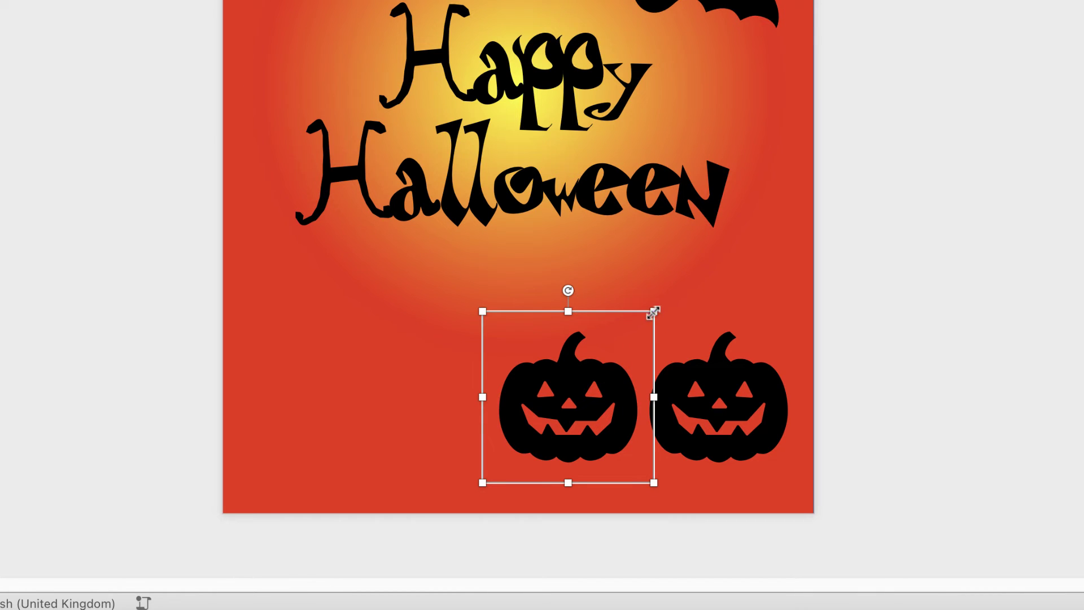
pyautogui.moveTo(653, 312); pyautogui.dragTo(608, 356)
pyautogui.moveTo(540, 335); pyautogui.dragTo(533, 337)
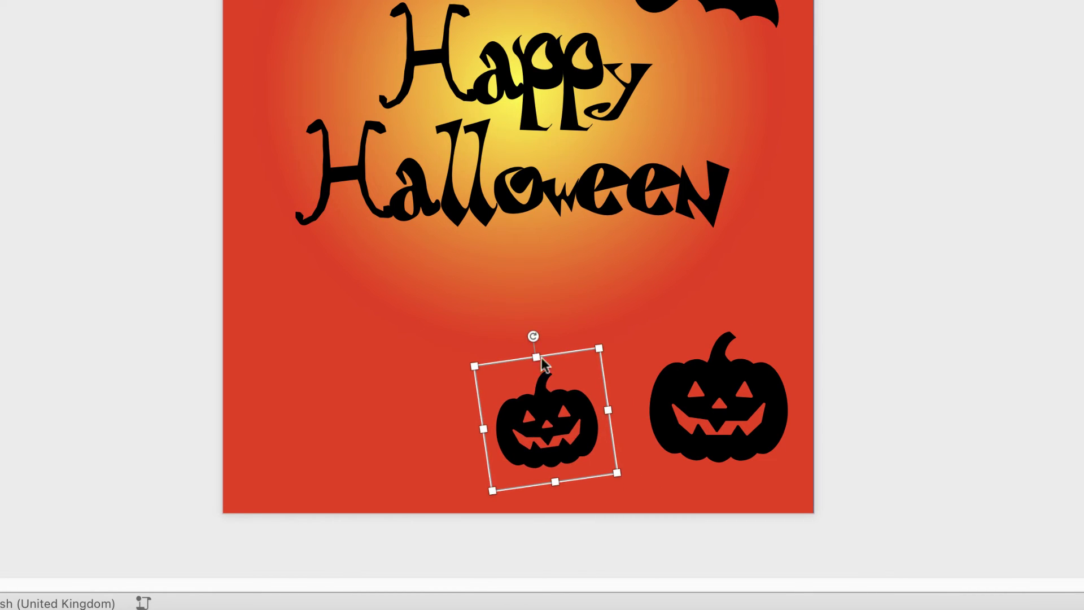
pyautogui.moveTo(559, 442); pyautogui.dragTo(615, 443)
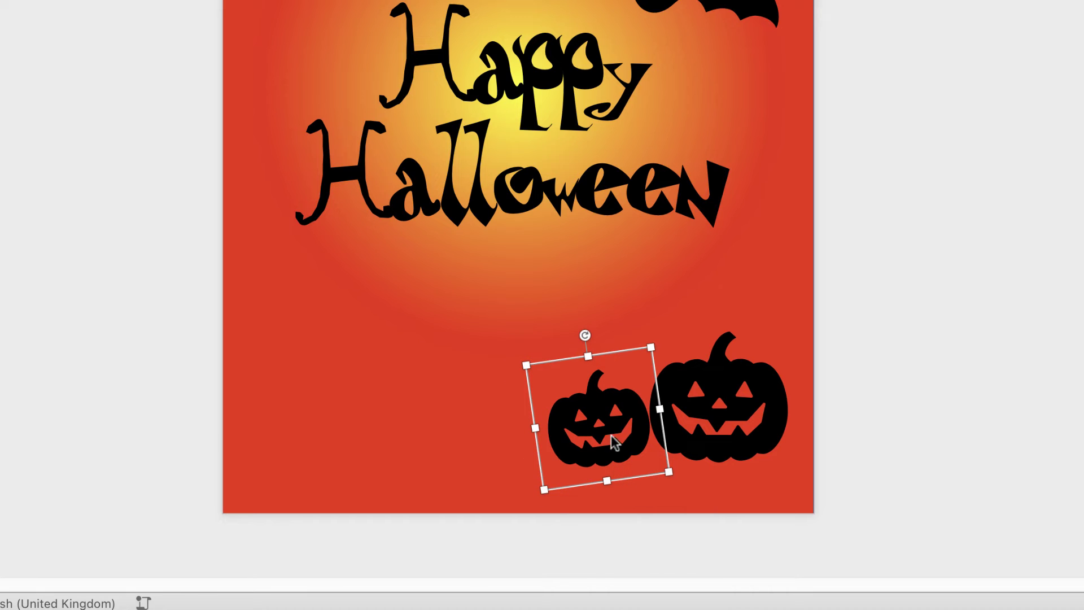
pyautogui.click(730, 293)
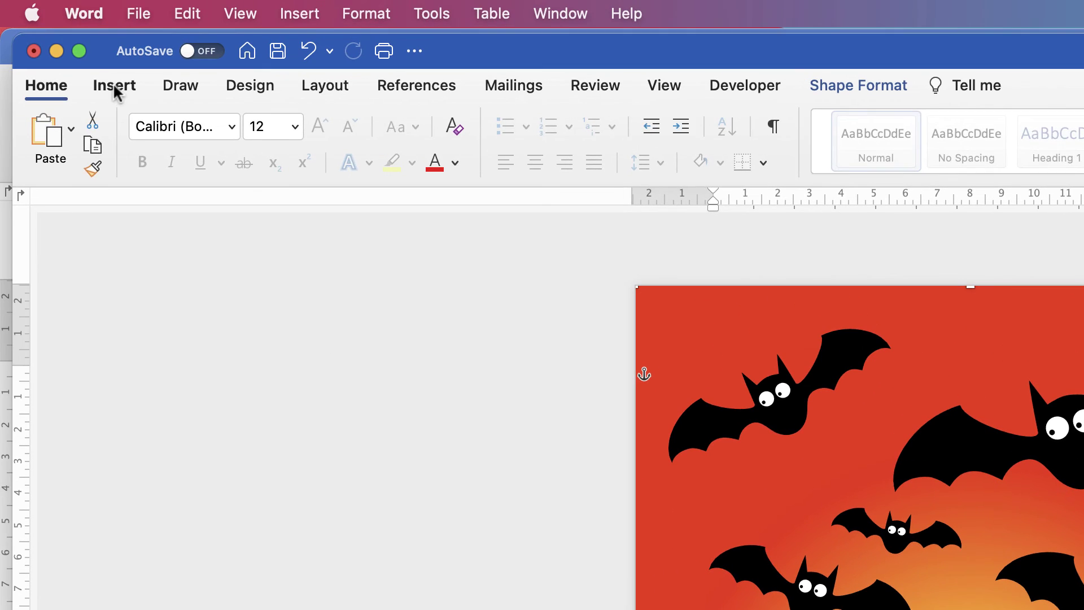
# Step: Draw a Delay shape as a dome about 13 cm wide along the page bottom
pyautogui.click(118, 91)
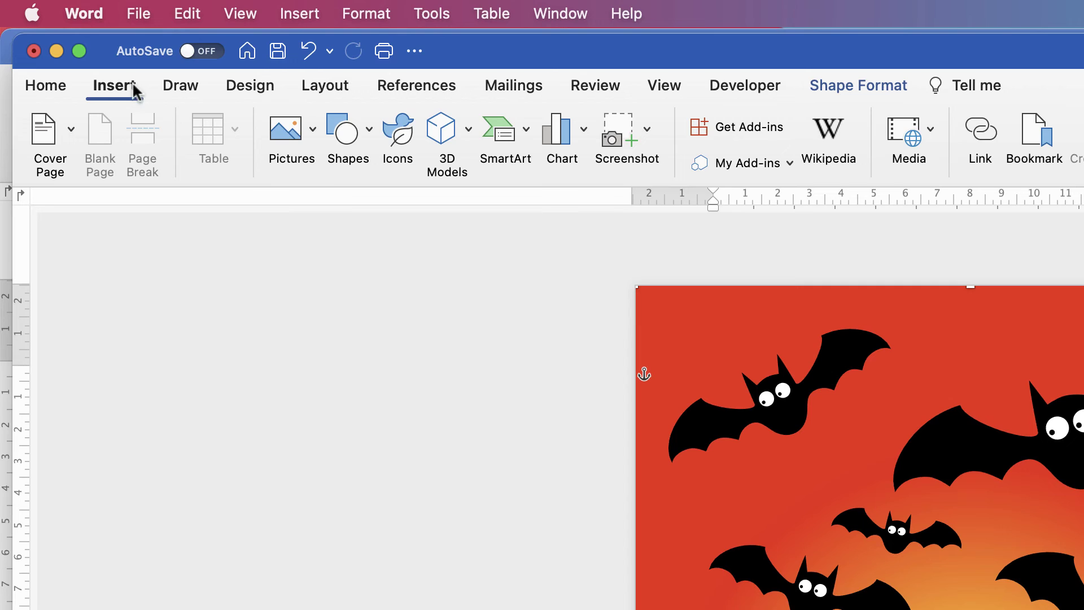
pyautogui.click(368, 136)
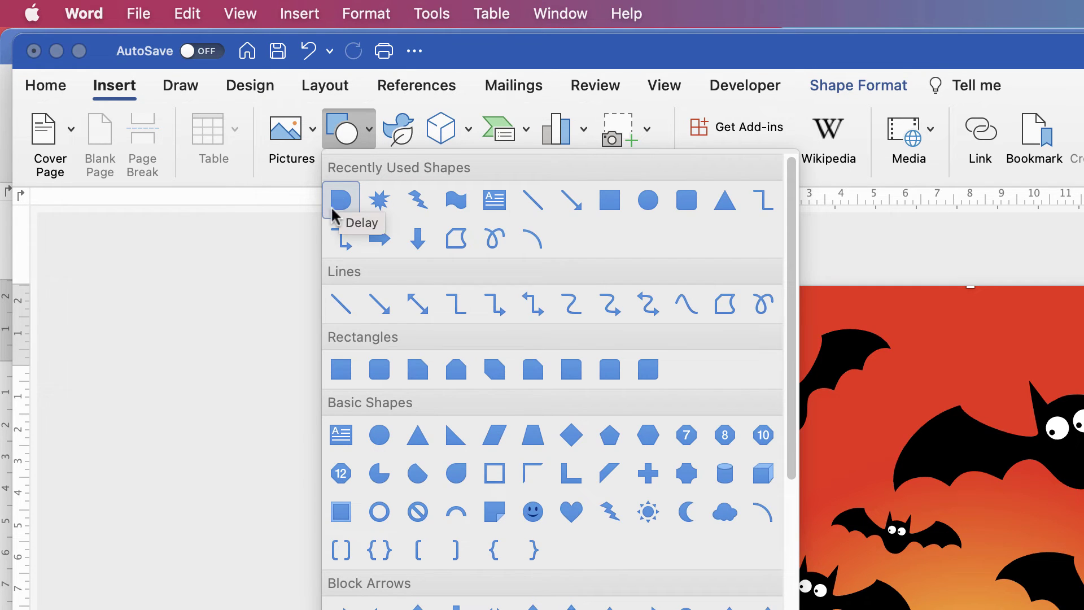
pyautogui.scroll(-2, 789, 480)
pyautogui.scroll(-10, 789, 482)
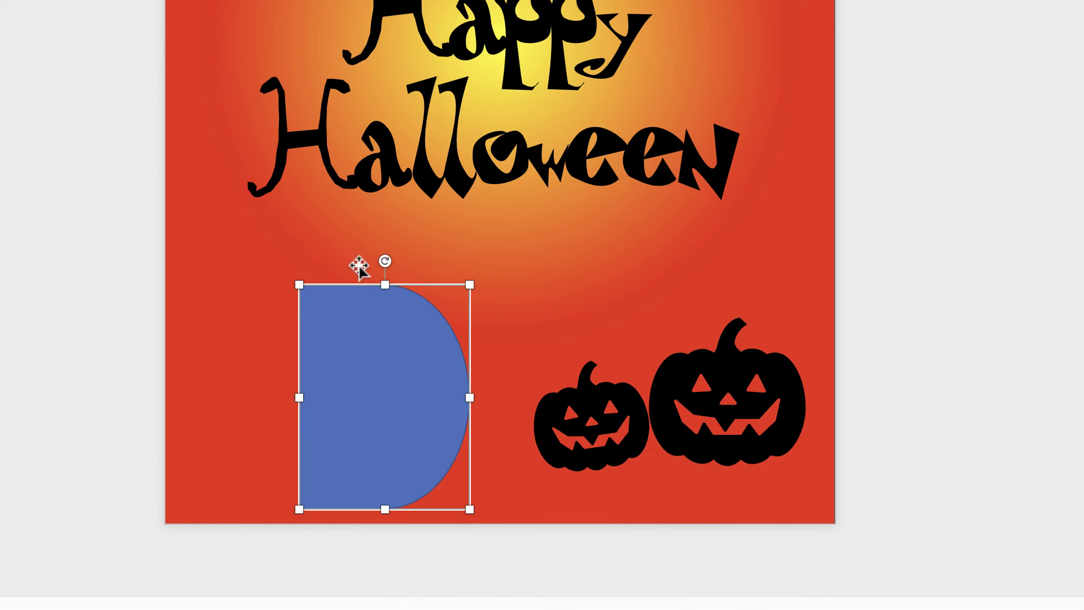
pyautogui.moveTo(385, 284); pyautogui.dragTo(223, 346)
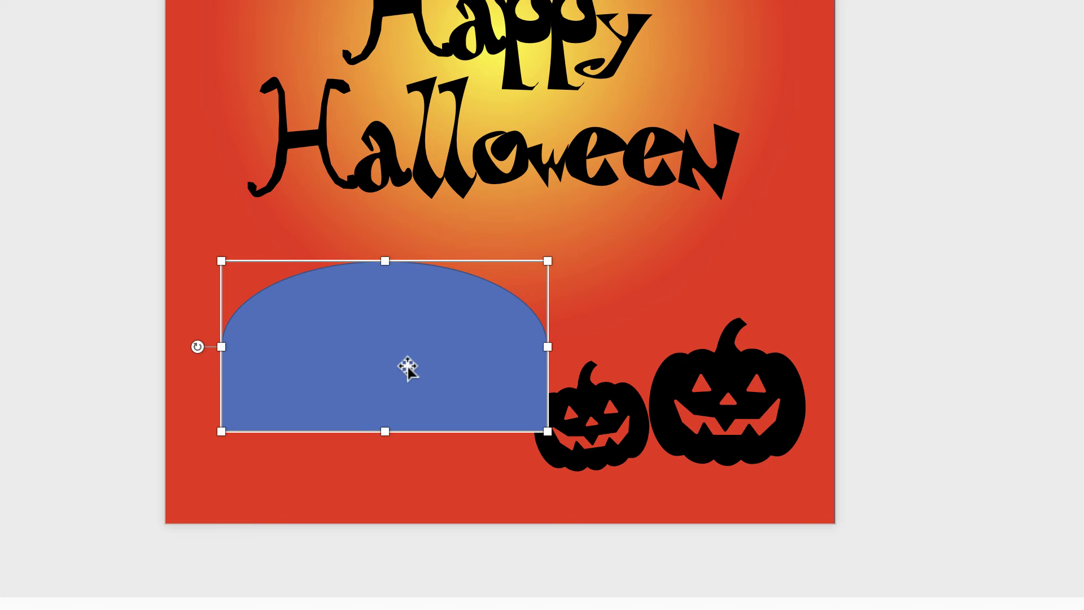
pyautogui.moveTo(388, 361); pyautogui.dragTo(595, 314)
pyautogui.moveTo(431, 299); pyautogui.dragTo(331, 299)
pyautogui.moveTo(513, 298); pyautogui.dragTo(724, 554)
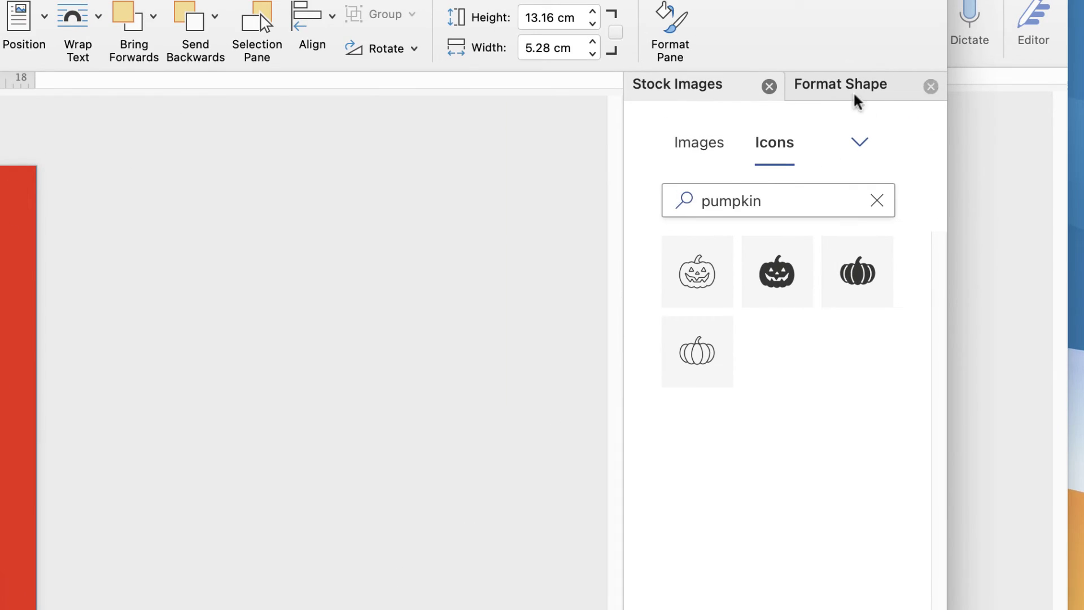
# Step: Fill the hill shape with black and set its line to No line
pyautogui.click(823, 86)
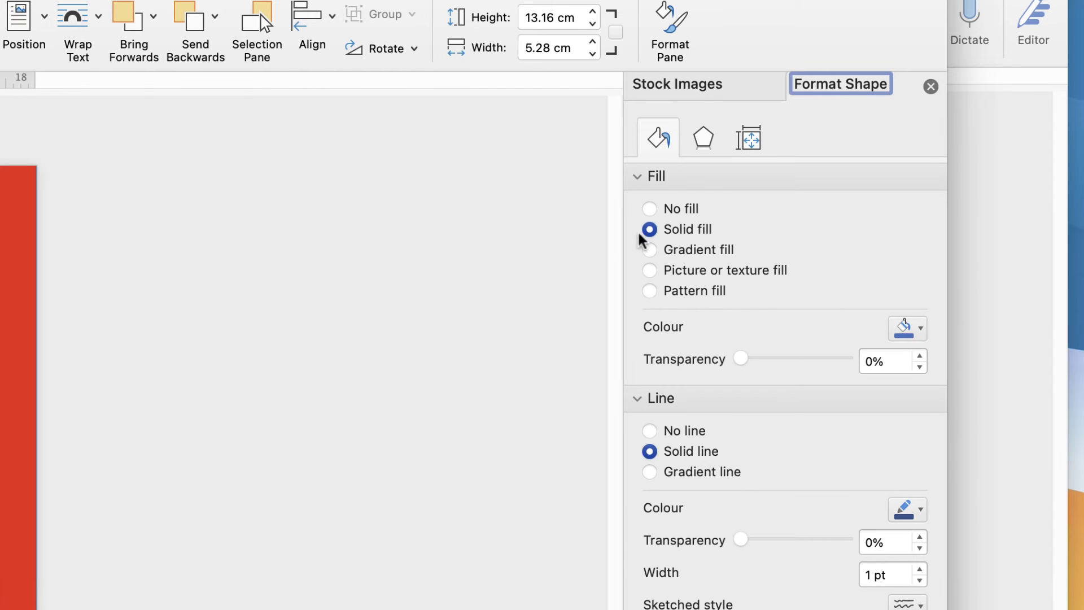
pyautogui.click(918, 332)
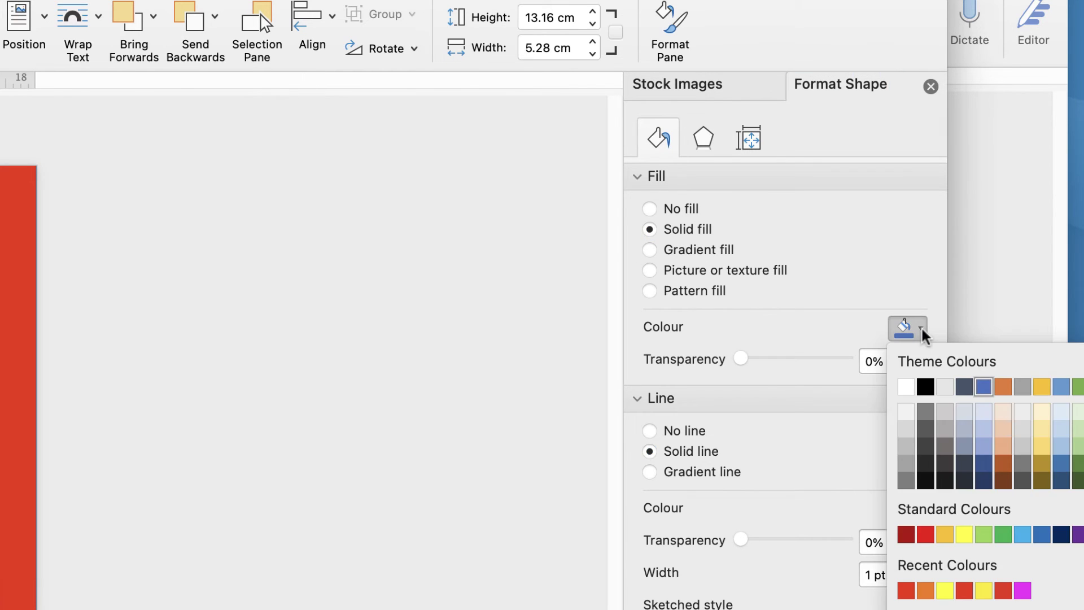
pyautogui.click(926, 388)
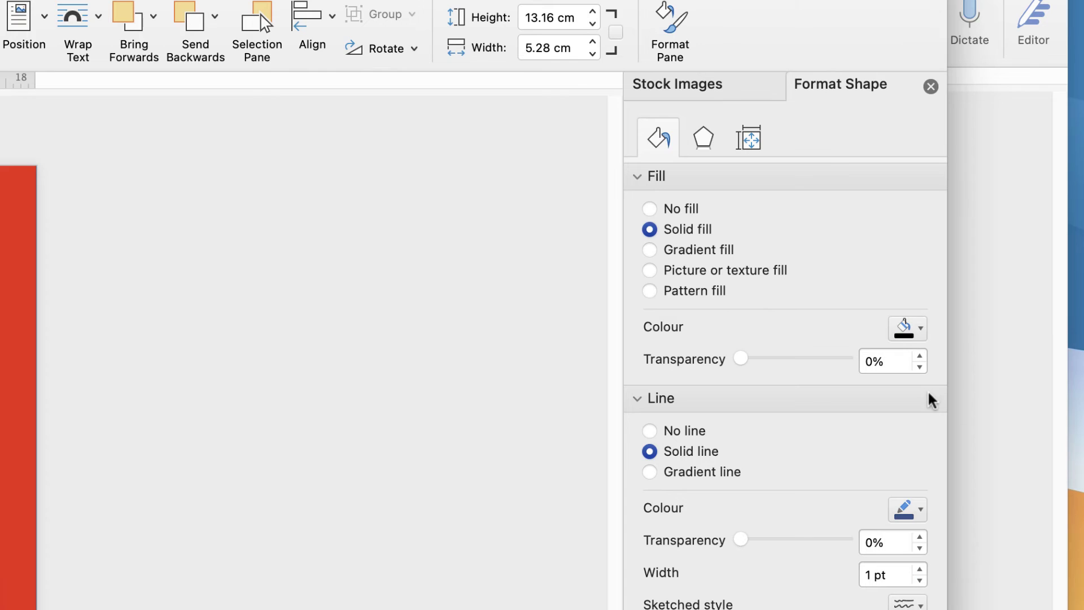
pyautogui.click(650, 432)
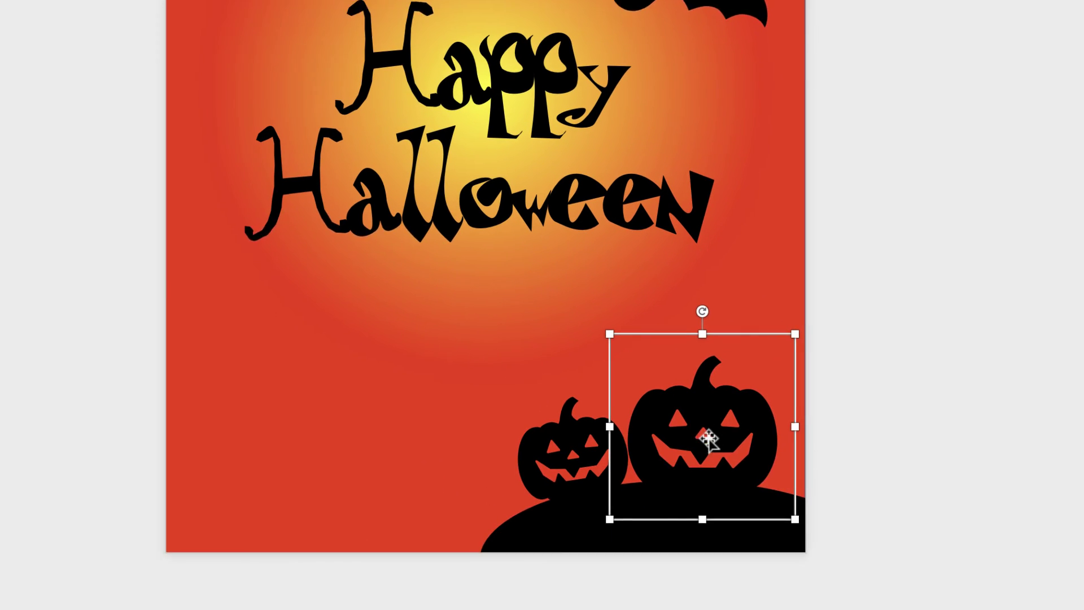
# Step: Enlarge the large pumpkin onto the hill and re-tilt the small one to about 345°
pyautogui.moveTo(704, 438); pyautogui.dragTo(738, 400)
pyautogui.moveTo(642, 301); pyautogui.dragTo(626, 285)
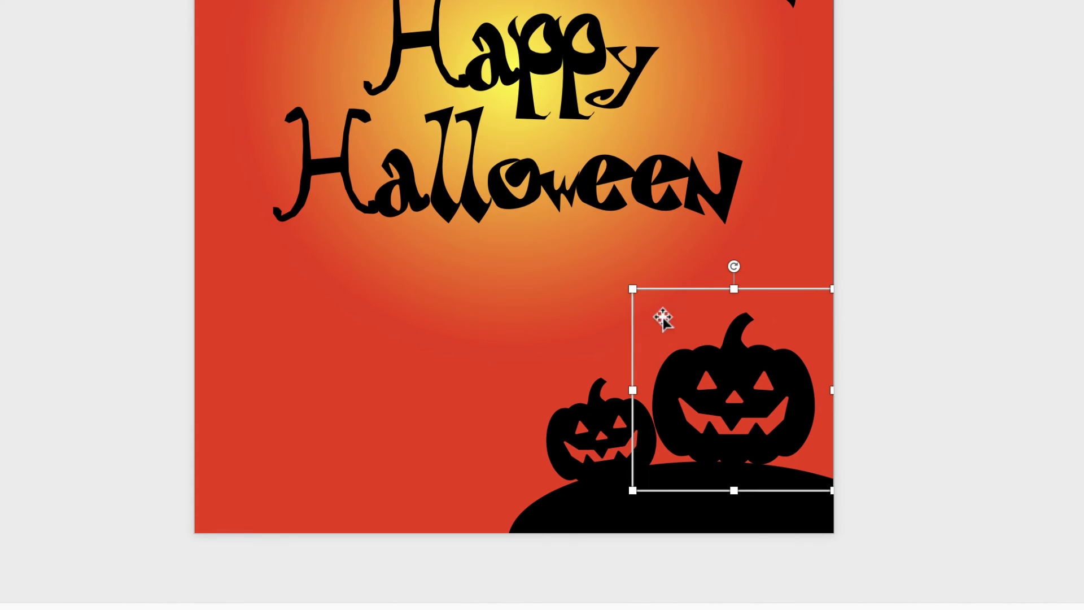
pyautogui.moveTo(745, 387); pyautogui.dragTo(753, 395)
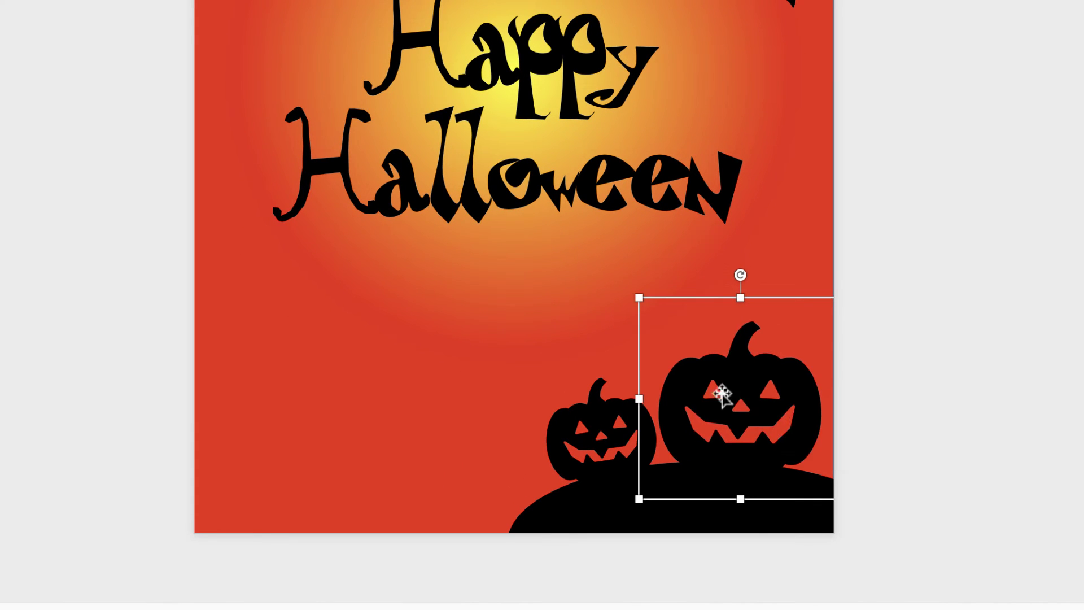
pyautogui.click(611, 437)
pyautogui.moveTo(586, 342); pyautogui.dragTo(575, 341)
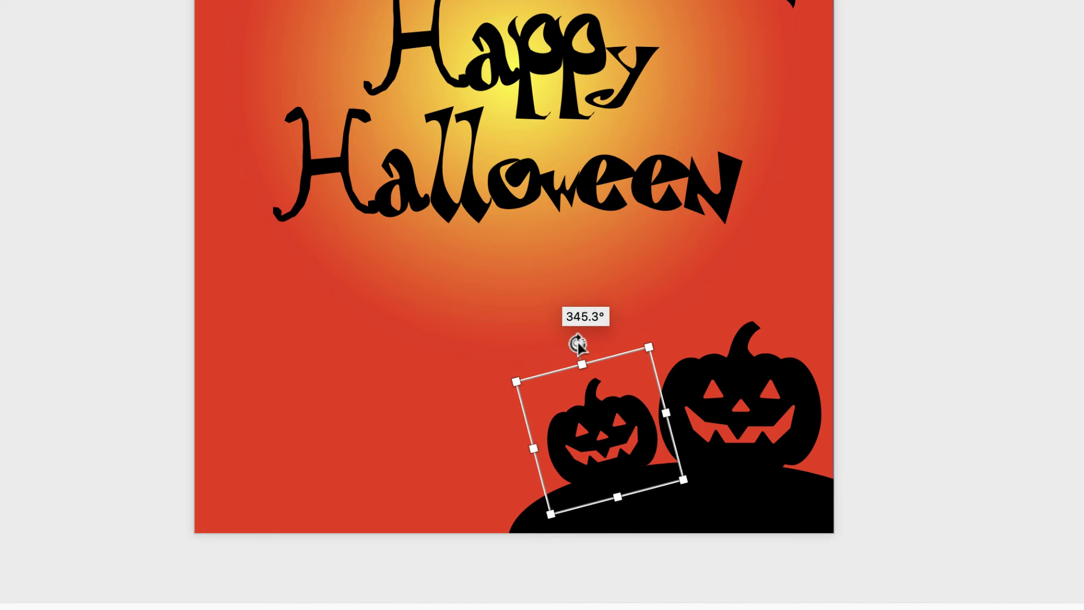
pyautogui.moveTo(614, 457); pyautogui.dragTo(611, 463)
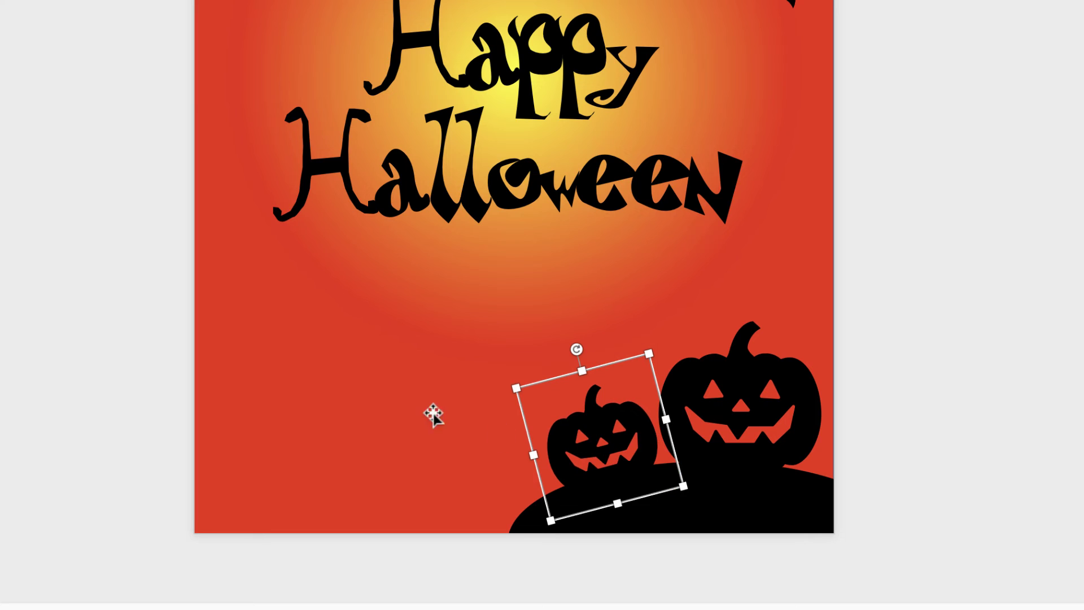
pyautogui.click(418, 399)
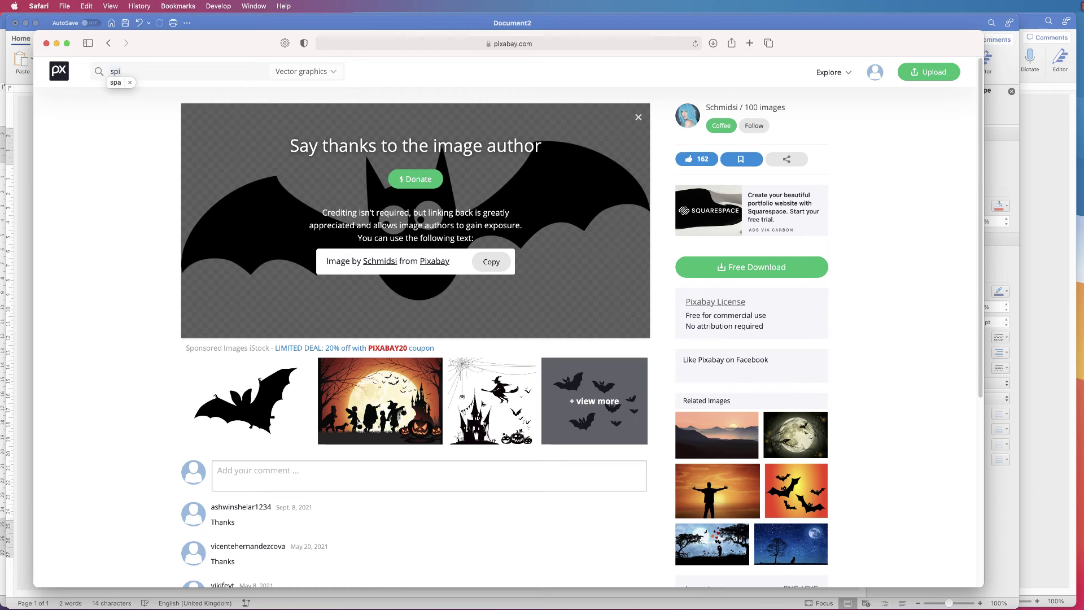
# Step: Search Pixabay for spider web images and download the corner web as SVG
pyautogui.write('ders web')
pyautogui.press('Return')
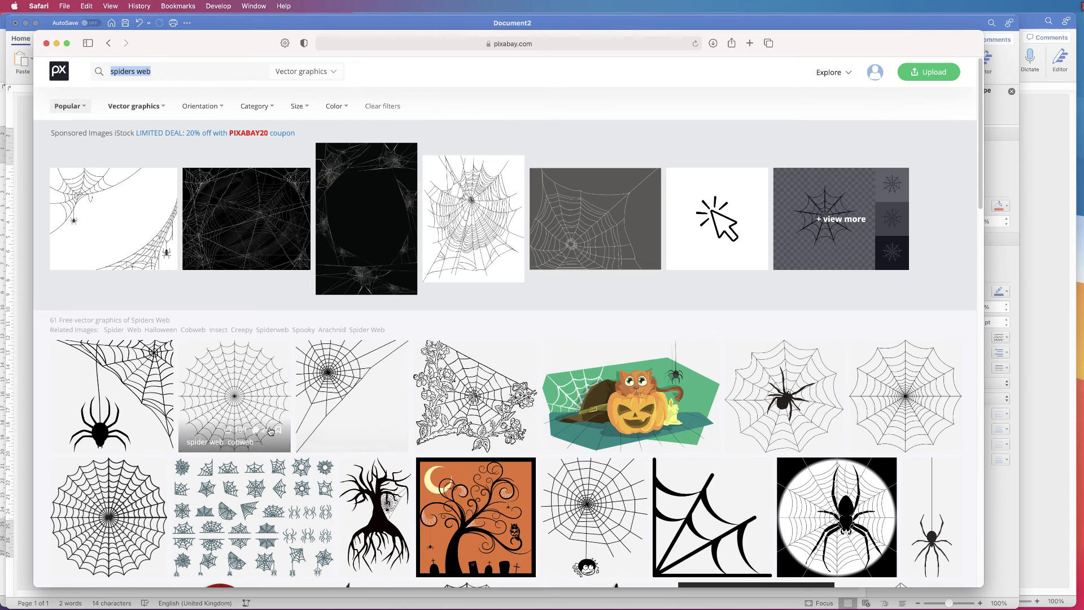
pyautogui.click(346, 376)
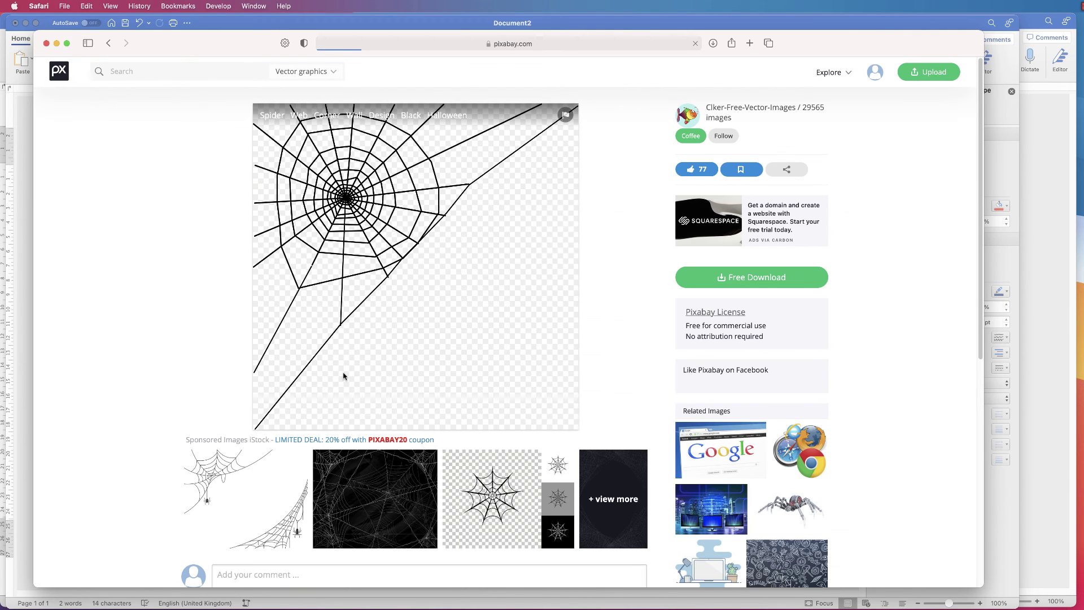
pyautogui.click(720, 289)
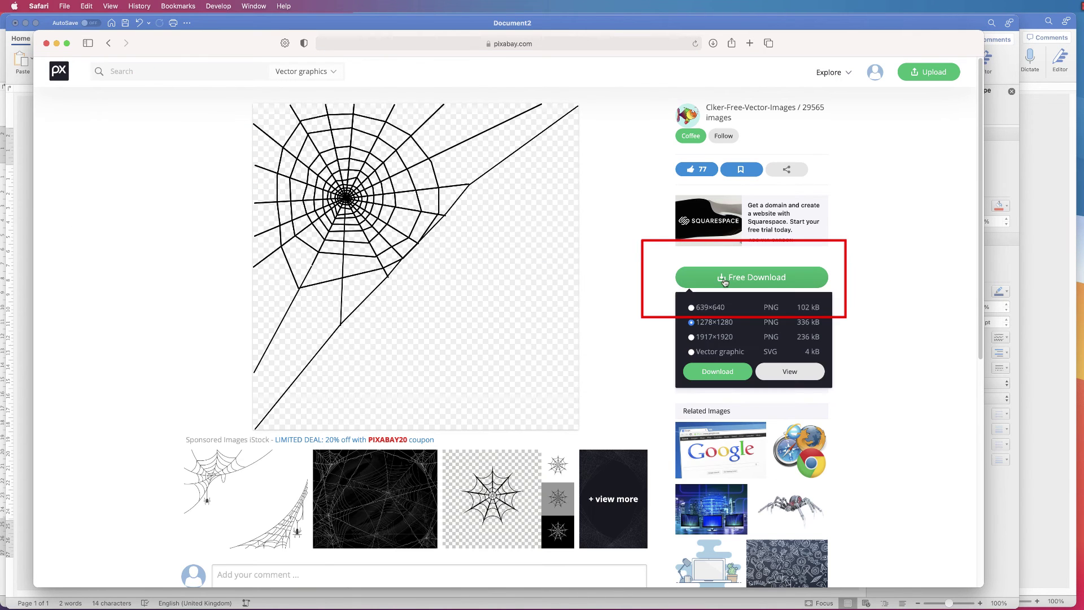
pyautogui.click(690, 352)
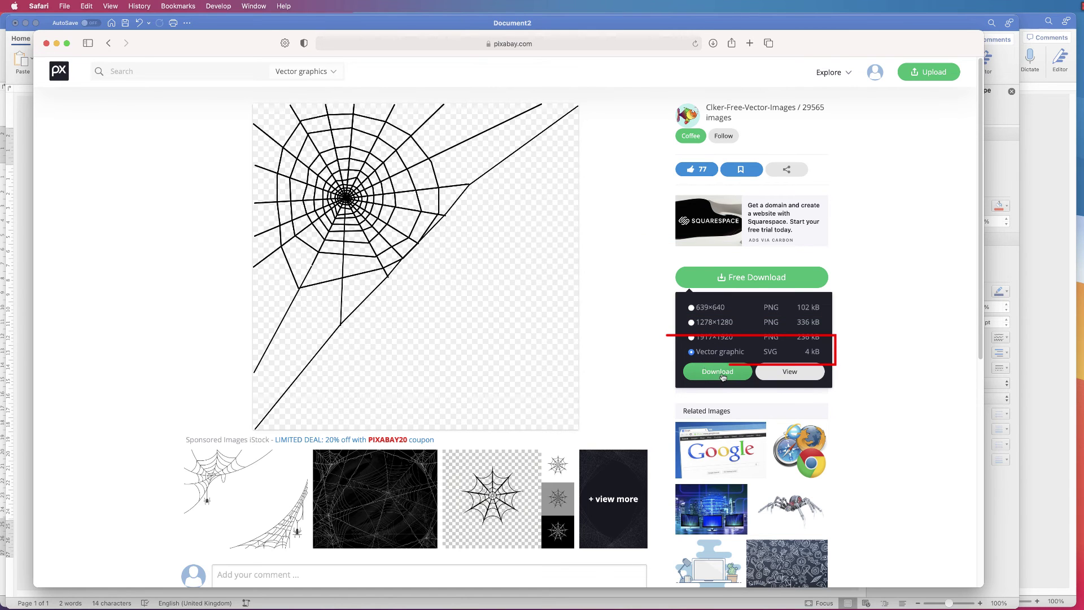
pyautogui.click(714, 371)
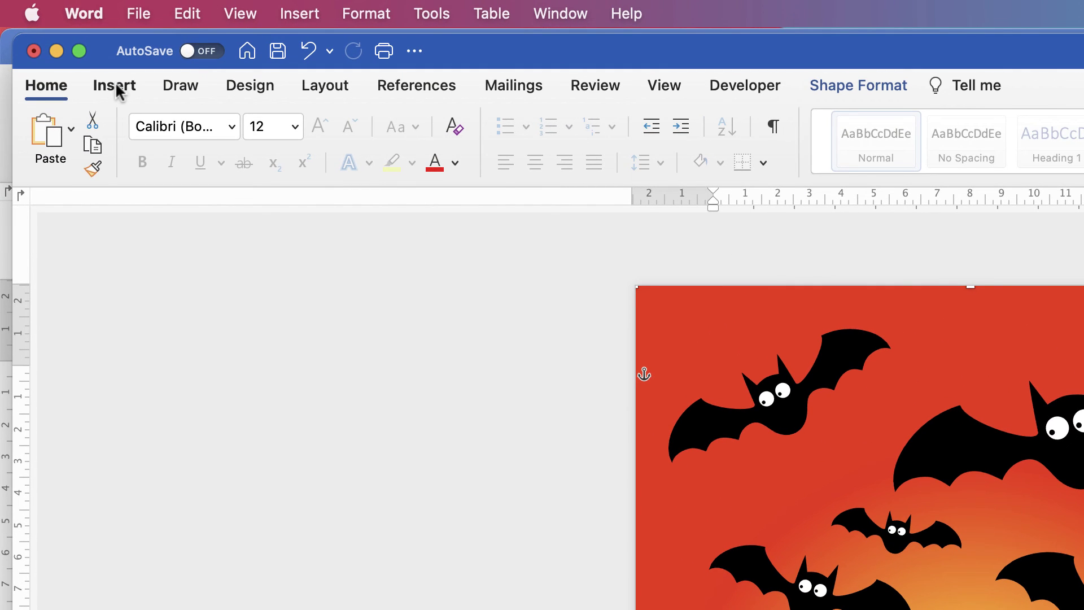
# Step: Insert spider-311050.svg from file and set its wrapping to In Front of Text
pyautogui.click(117, 90)
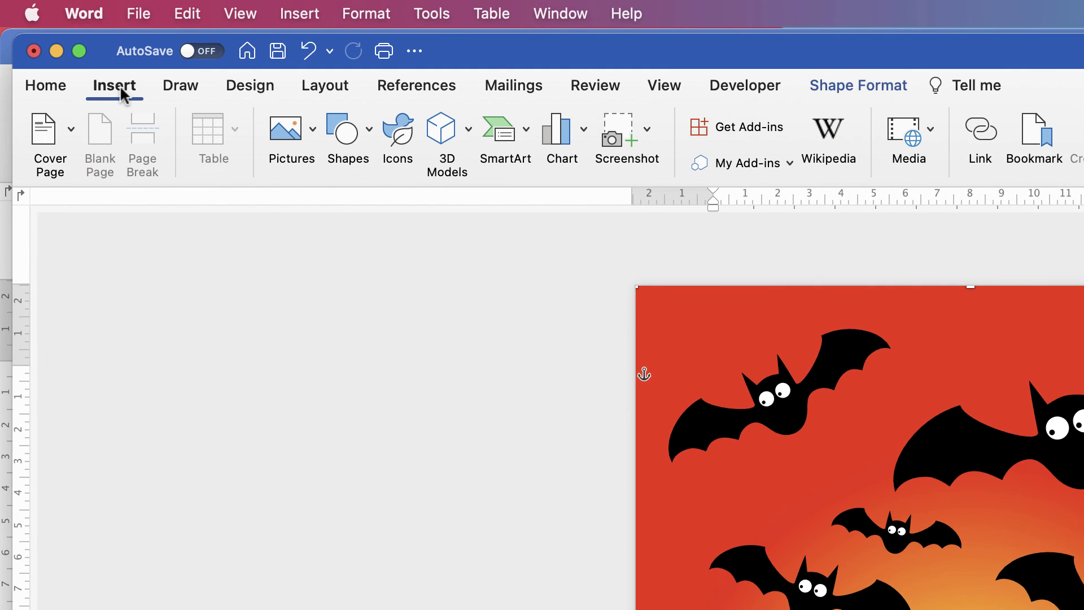
pyautogui.click(312, 135)
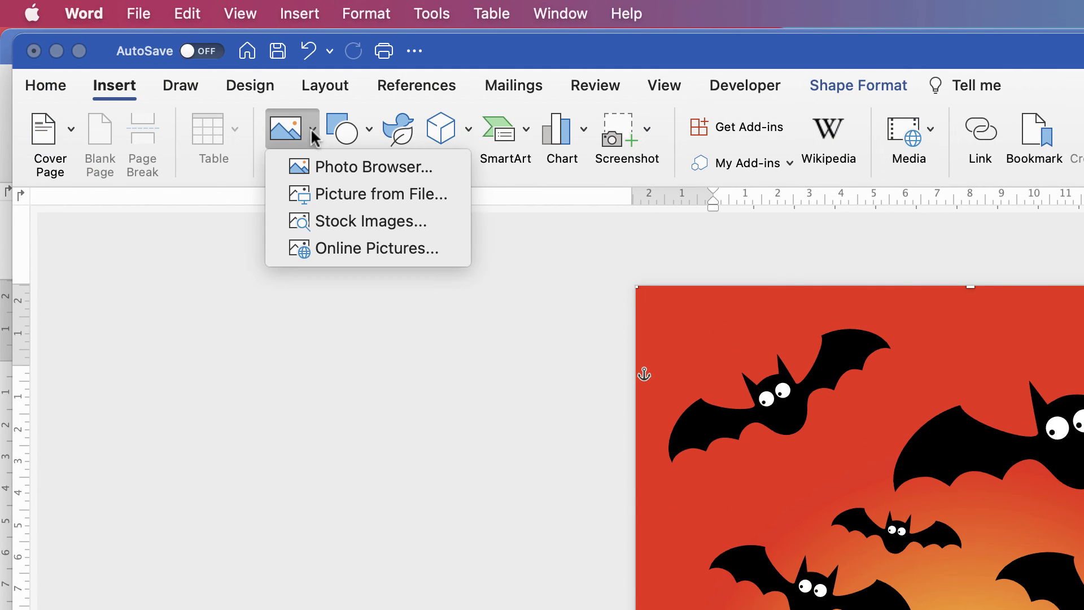
pyautogui.click(333, 195)
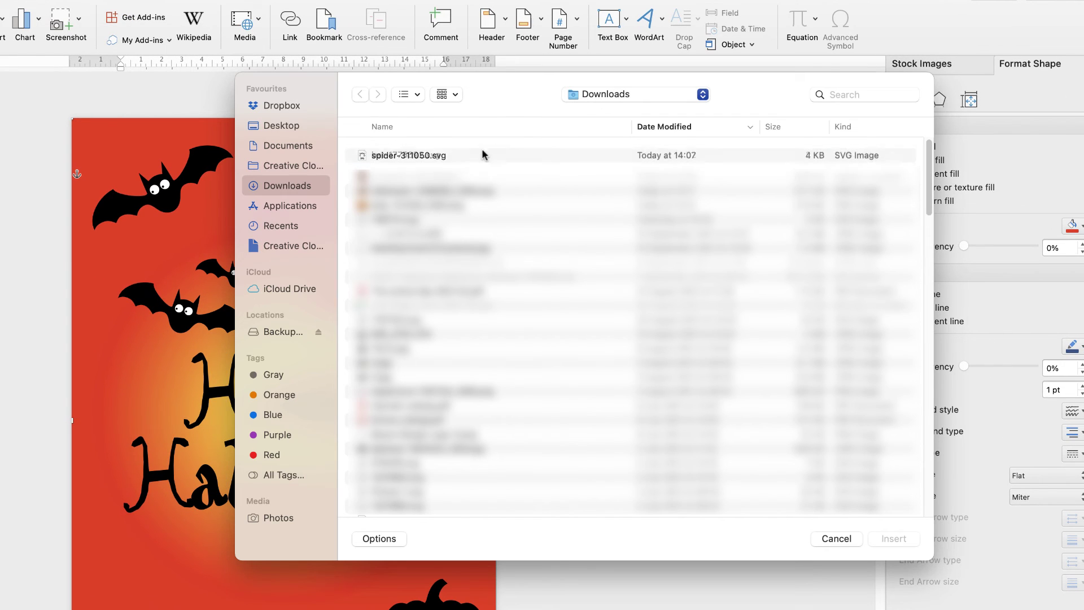
pyautogui.click(374, 149)
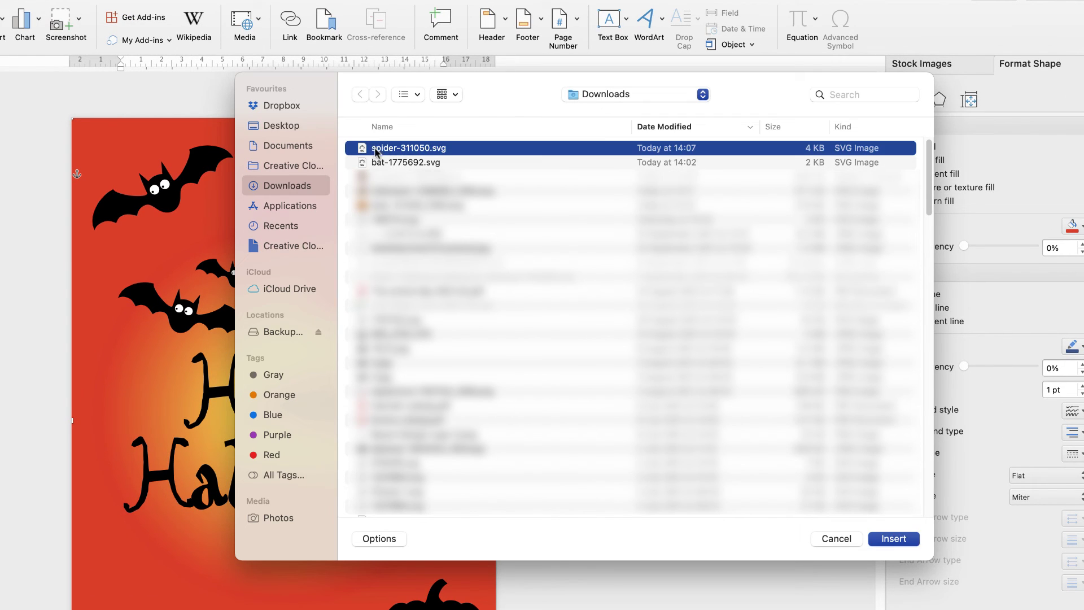
pyautogui.click(894, 538)
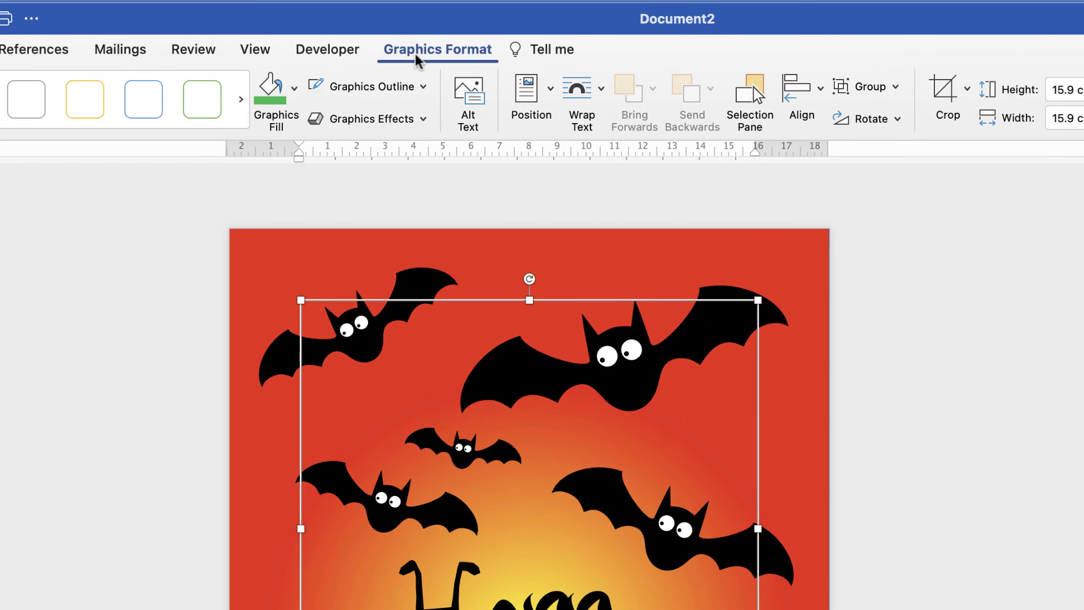
pyautogui.click(599, 90)
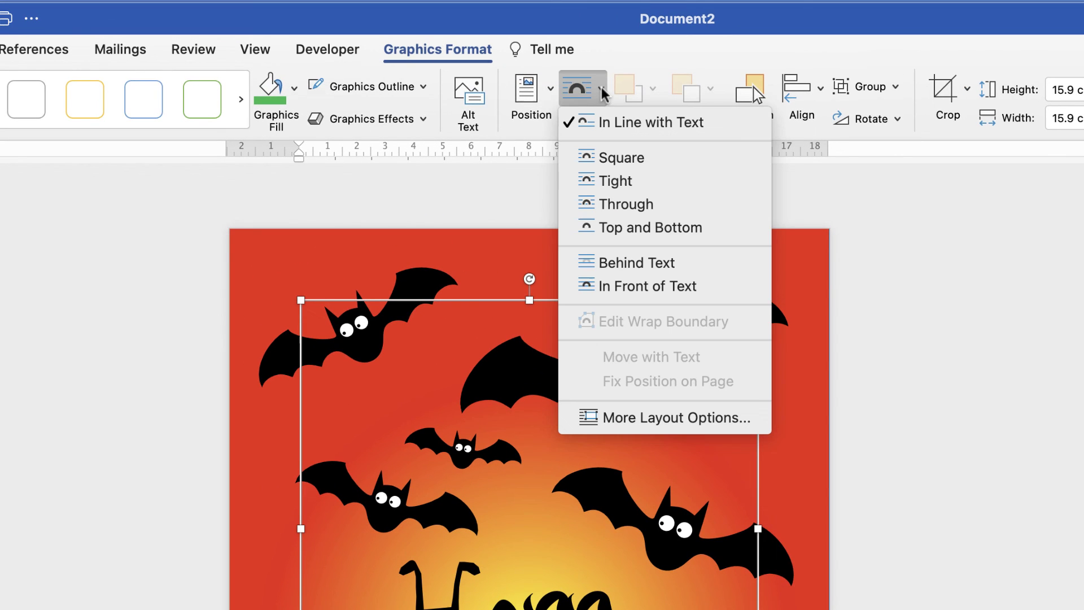
pyautogui.click(643, 287)
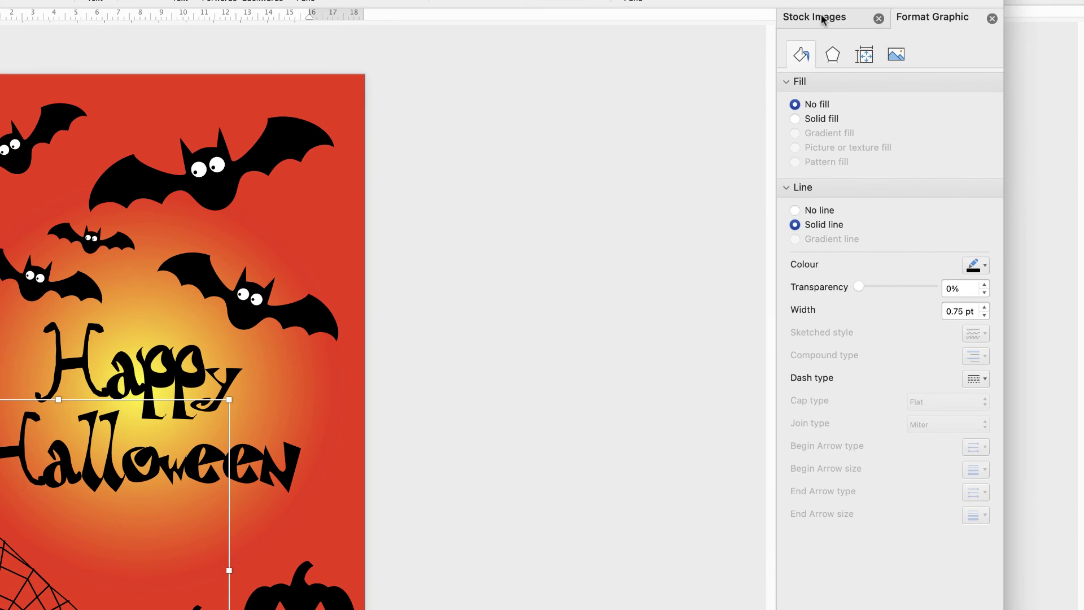
# Step: Insert the solid black spider icon from a stock icons search for 'spider'
pyautogui.click(819, 17)
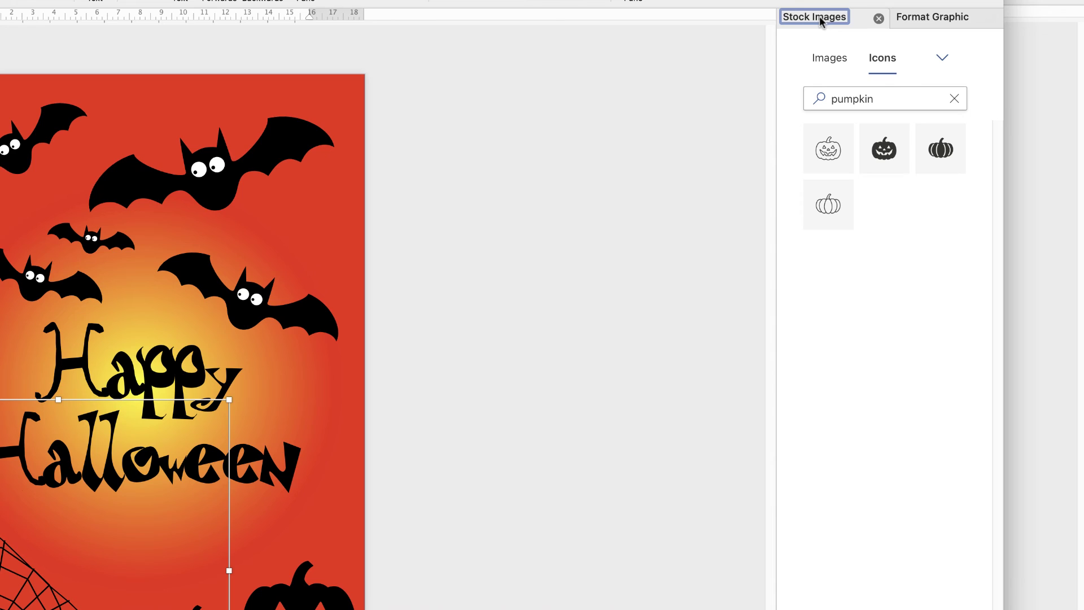
pyautogui.moveTo(878, 99); pyautogui.dragTo(682, 162)
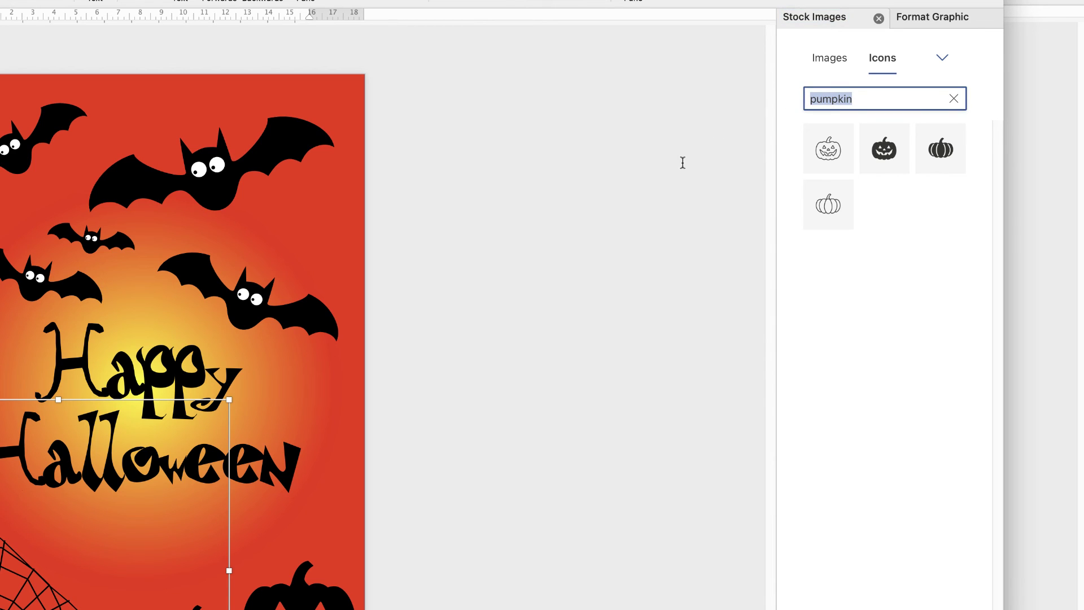
pyautogui.write('spider')
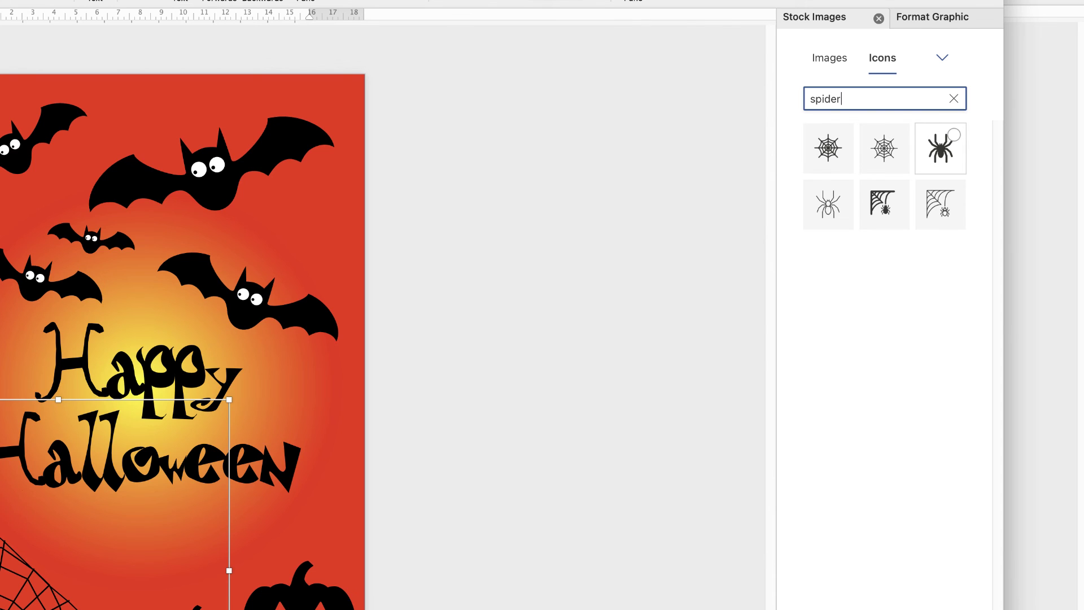
pyautogui.click(940, 148)
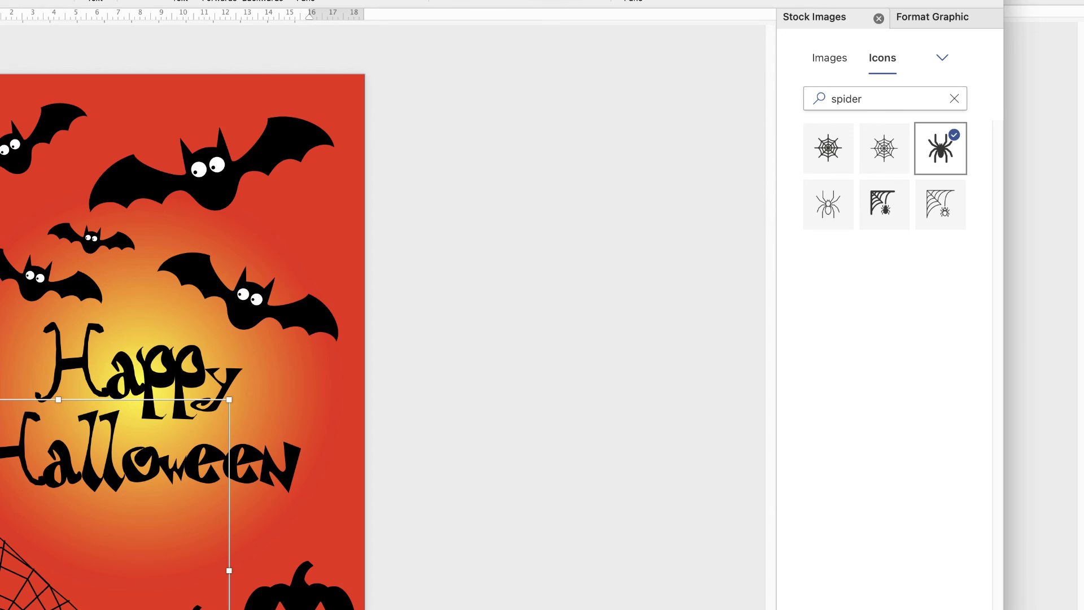
pyautogui.press('Return')
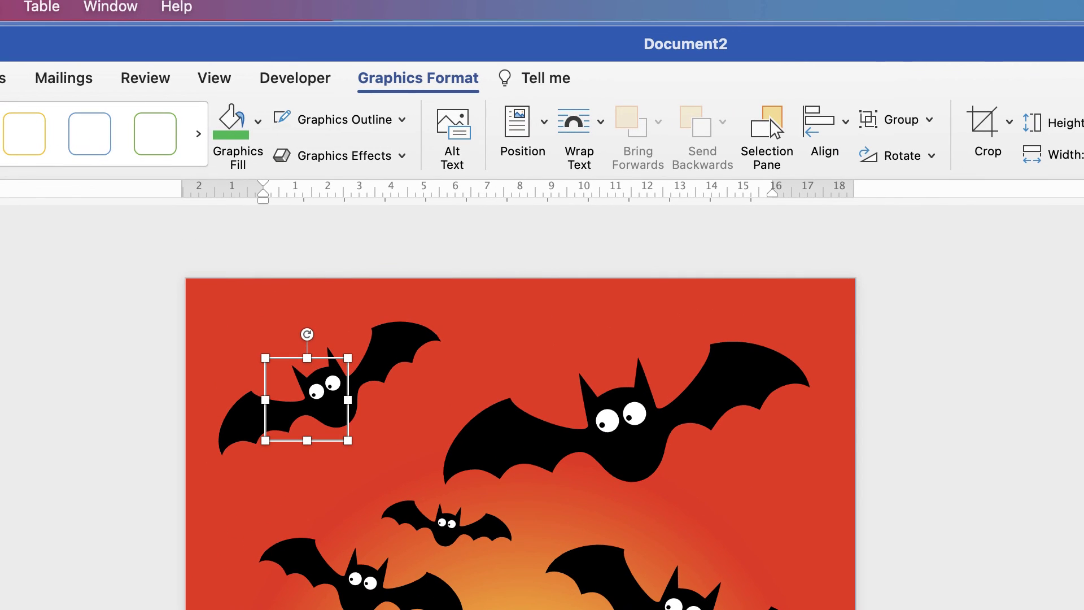
# Step: Set the spider's text wrapping to In Front of Text
pyautogui.click(579, 121)
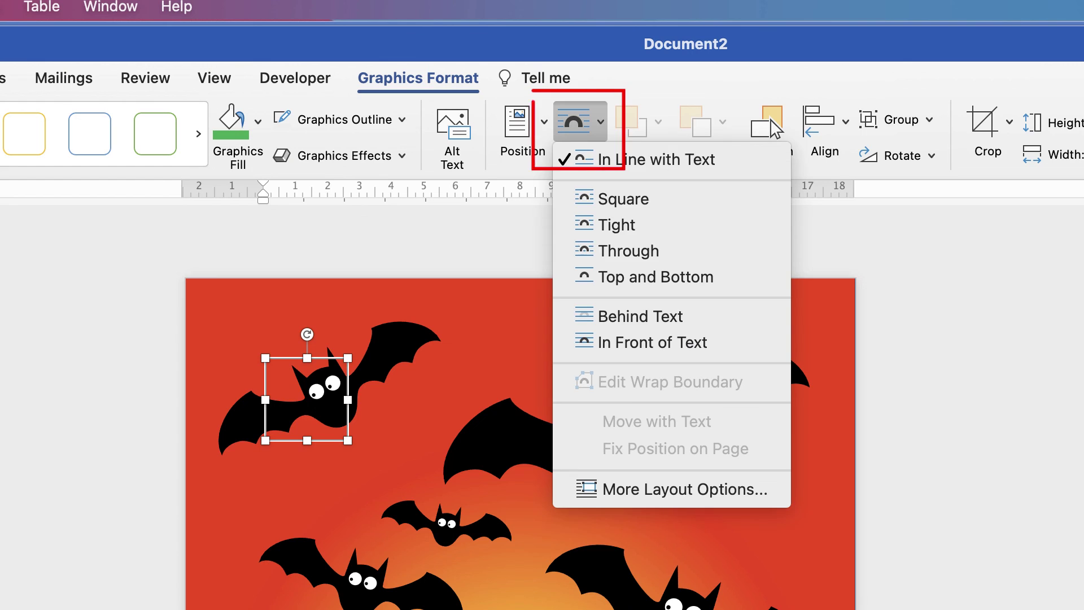
pyautogui.press('Down')
pyautogui.press('Return')
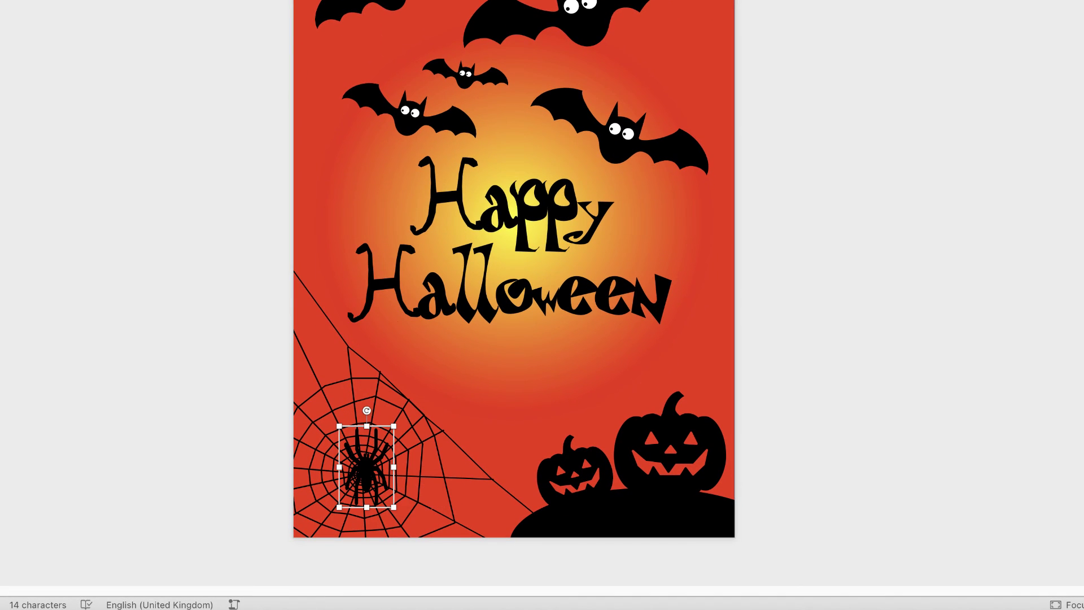
# Step: Widen the centre spider and duplicate it twice, one copy below-right and one above
pyautogui.moveTo(394, 467); pyautogui.dragTo(404, 467)
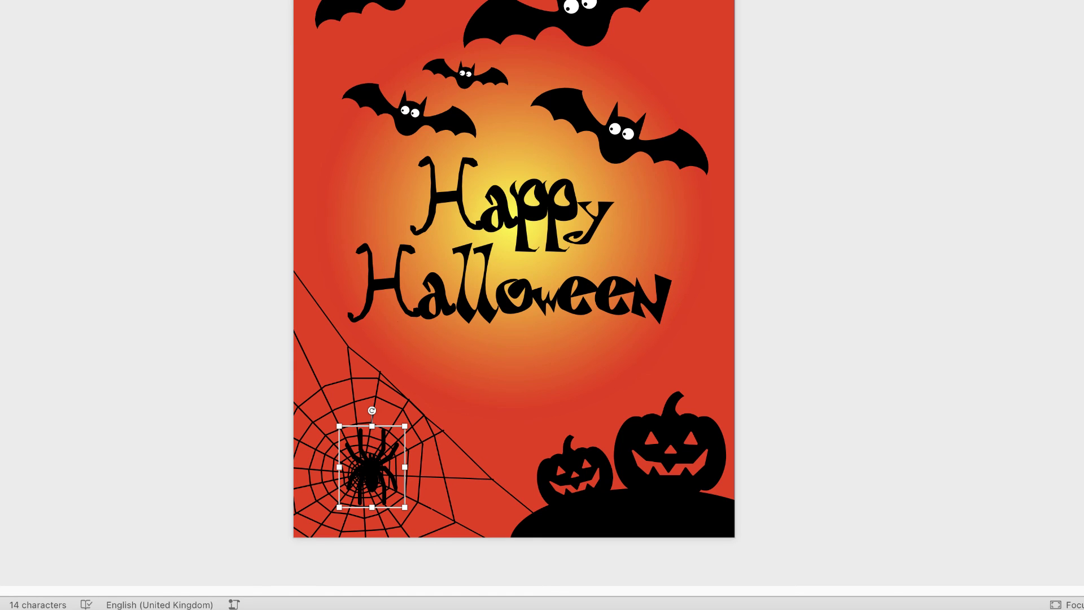
pyautogui.moveTo(372, 466); pyautogui.dragTo(446, 496)
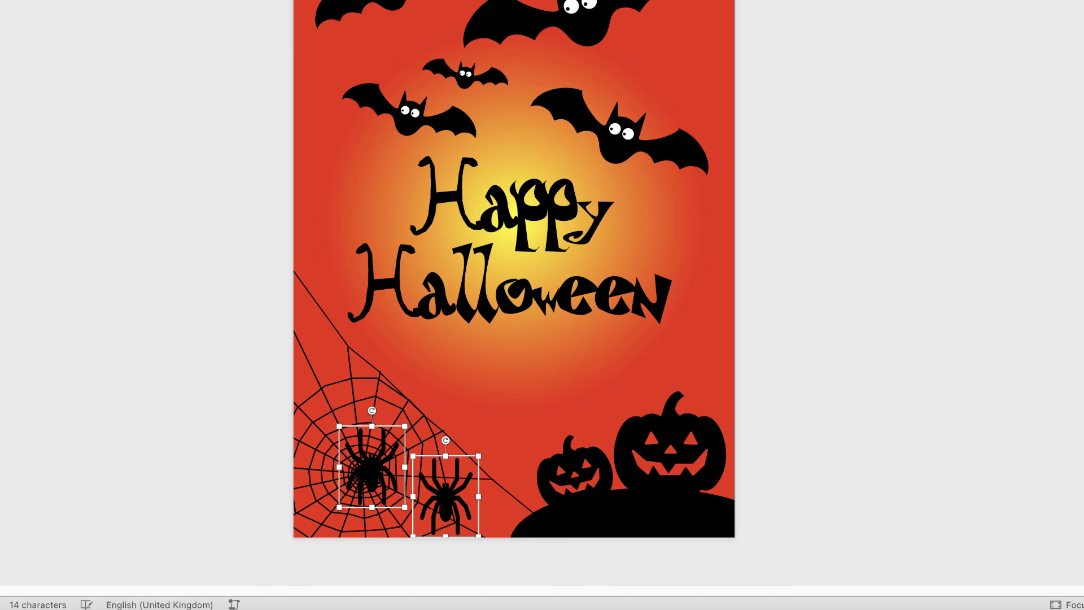
pyautogui.click(508, 367)
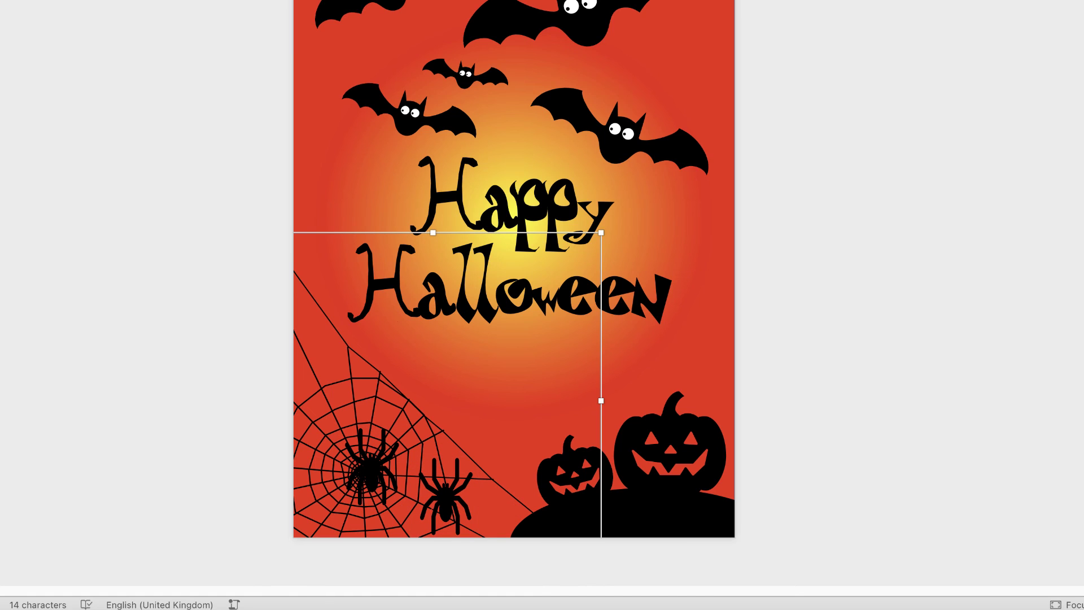
pyautogui.click(445, 496)
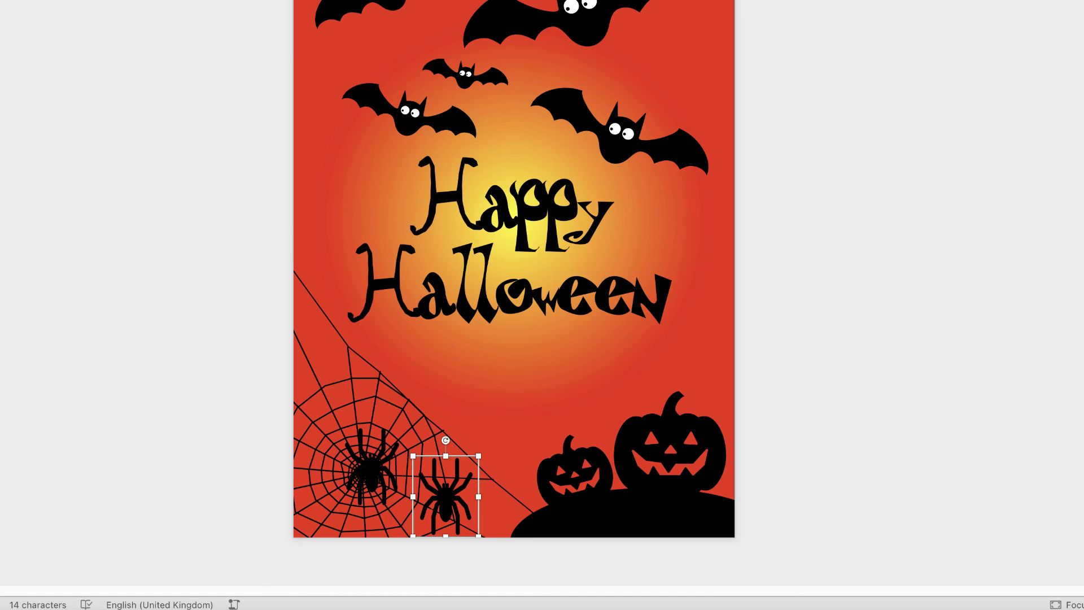
pyautogui.moveTo(446, 495); pyautogui.dragTo(429, 417)
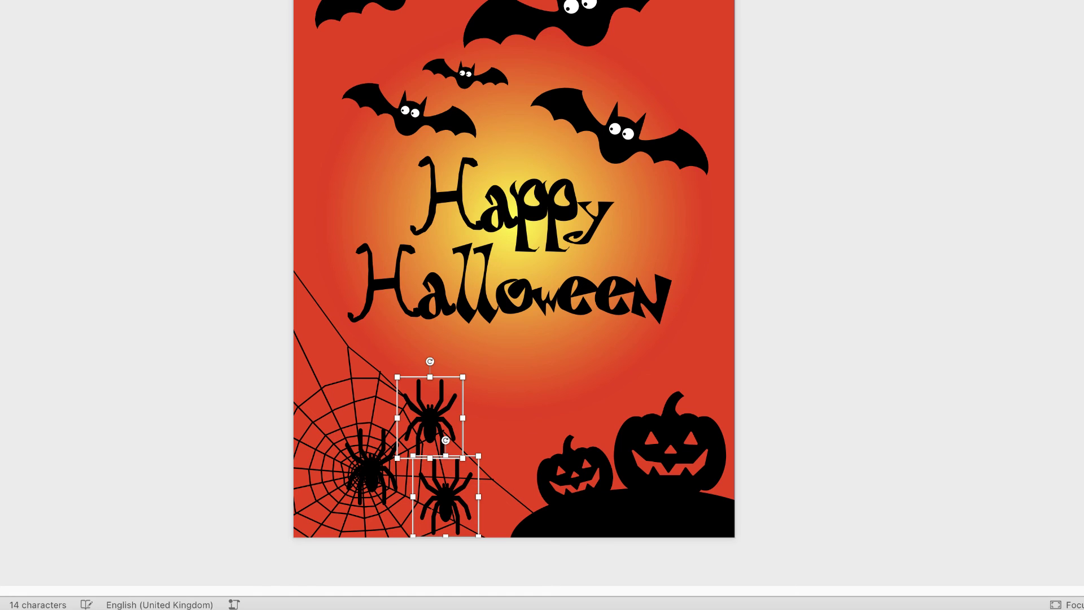
# Step: Shrink and tilt the upper spider copy up the web, then shrink the lower copy
pyautogui.click(429, 416)
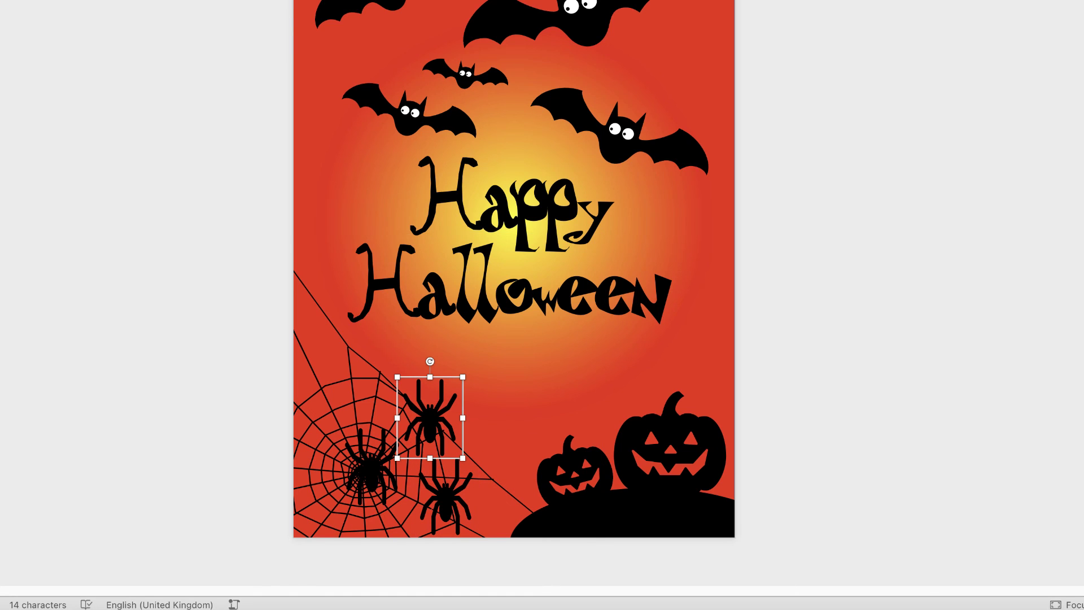
pyautogui.moveTo(463, 376); pyautogui.dragTo(407, 390)
pyautogui.moveTo(419, 432); pyautogui.dragTo(422, 419)
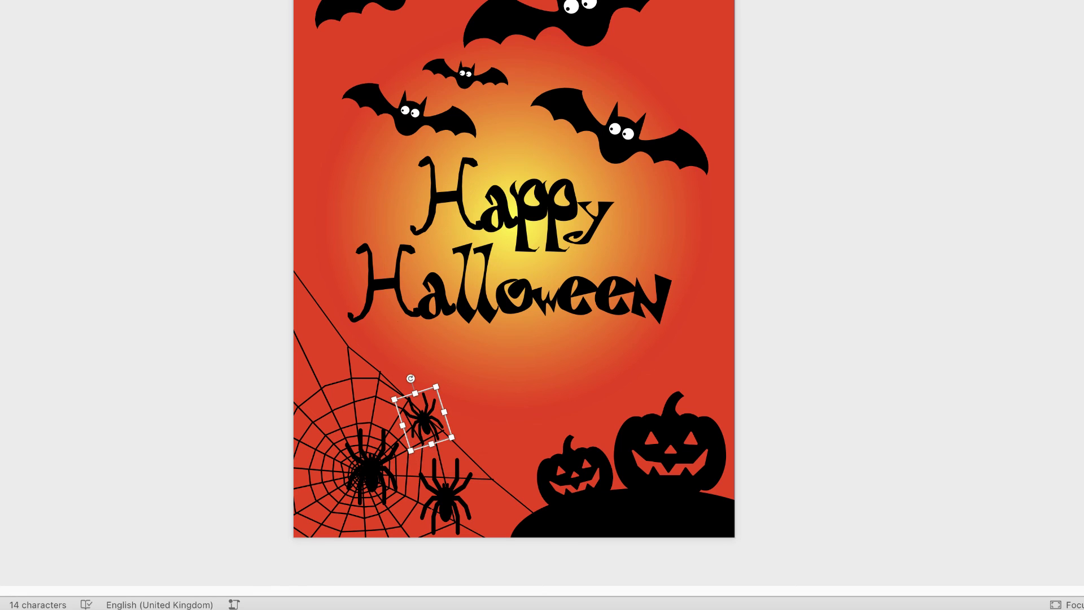
pyautogui.click(445, 495)
pyautogui.moveTo(478, 456)
pyautogui.mouseDown()
pyautogui.moveTo(469, 467)
pyautogui.moveTo(466, 458)
pyautogui.mouseUp()
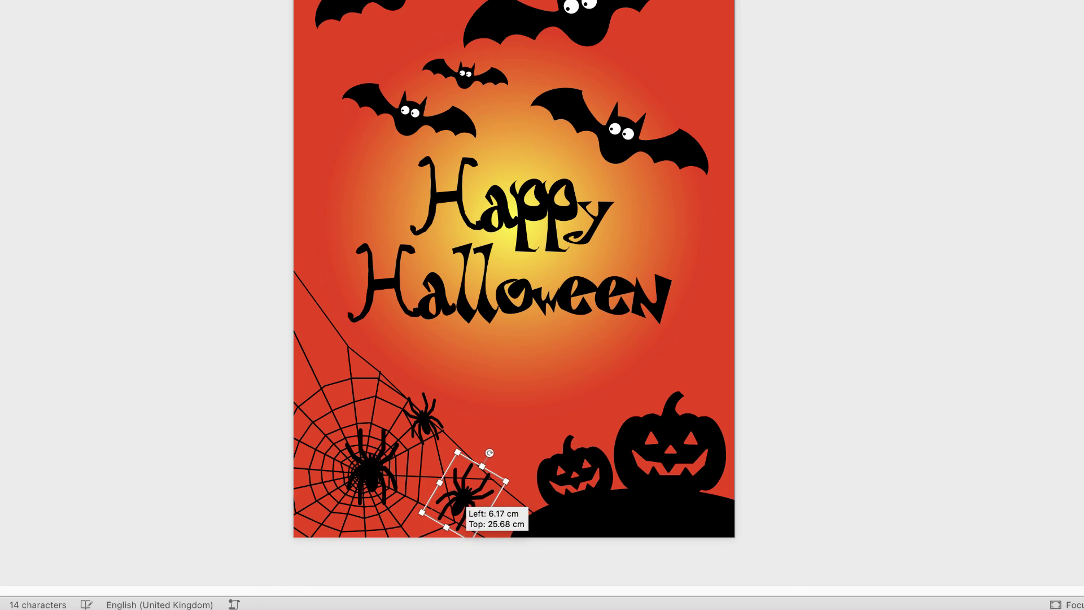